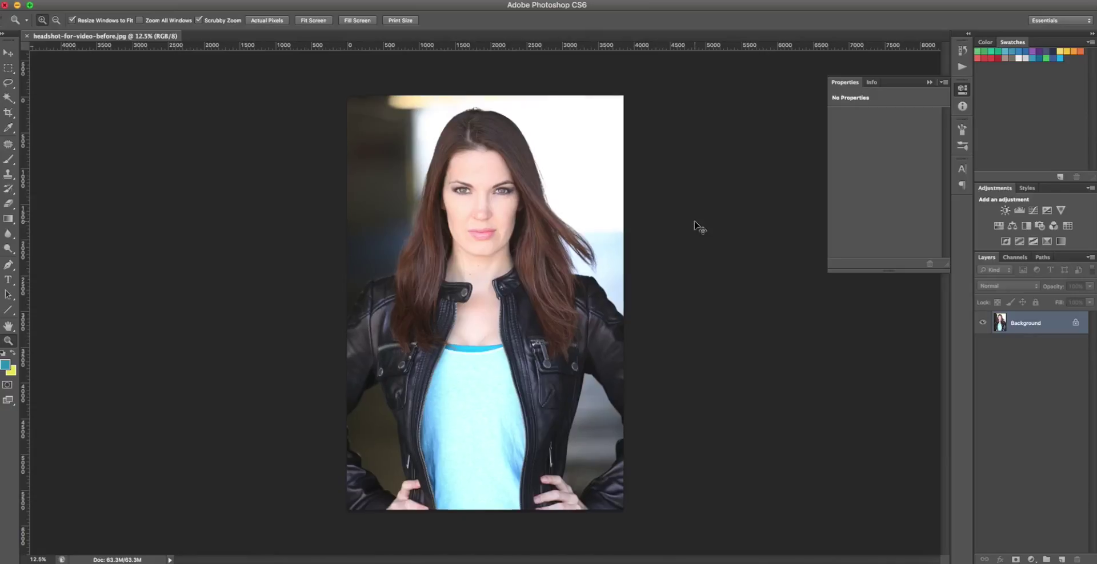
Duplicate the Background layer of the headshot photo.
key(super+plus)
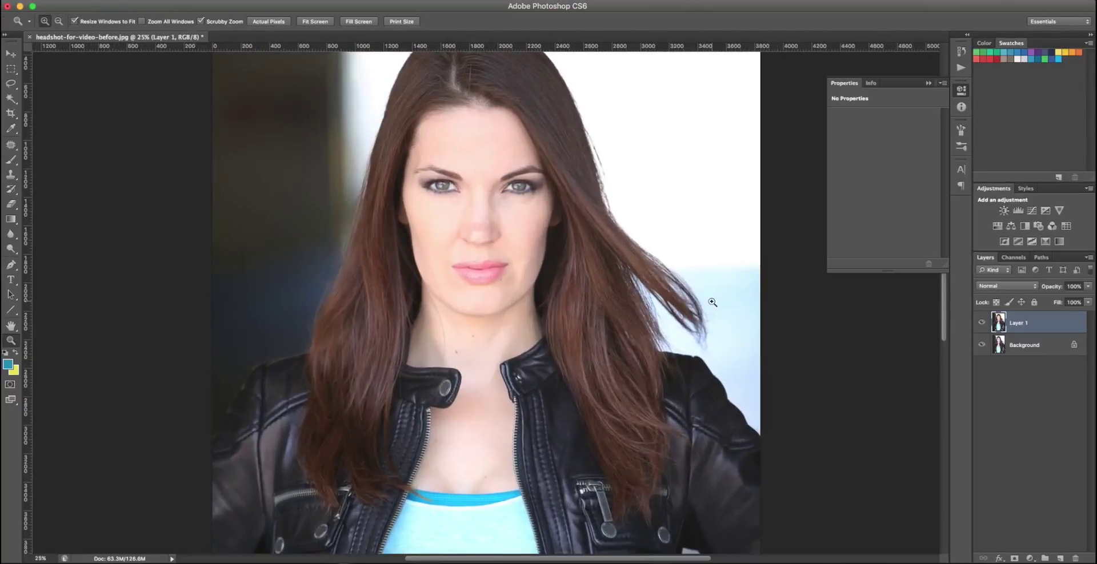
key(super+plus)
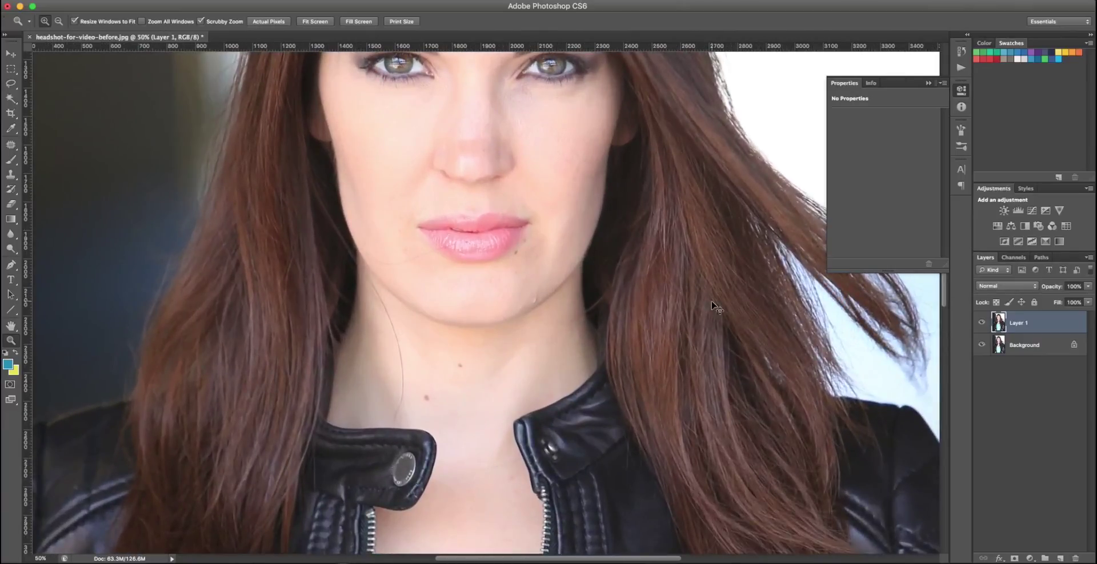
key(super+minus)
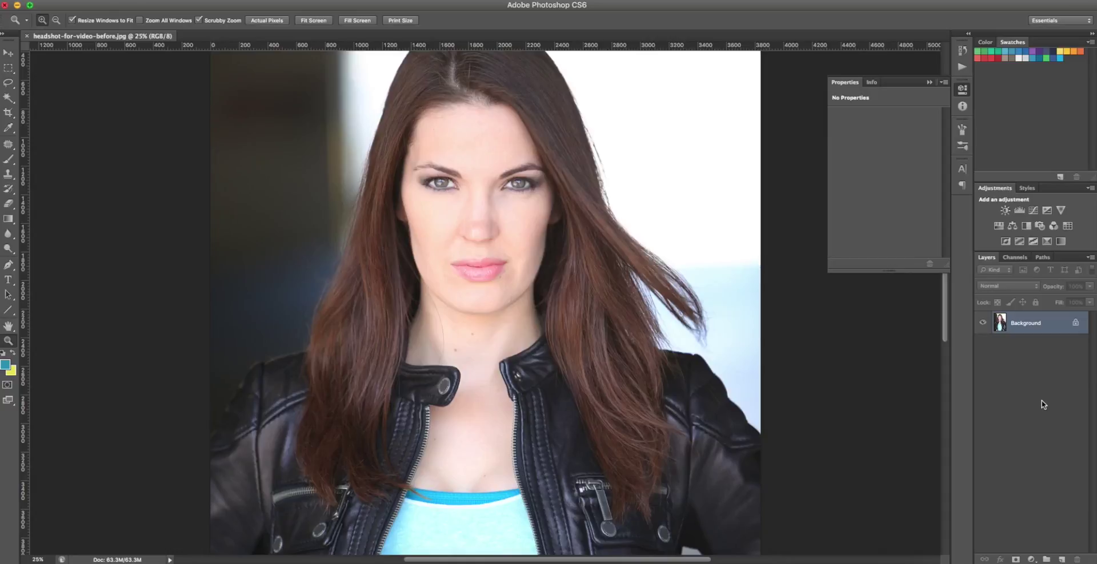
key(super+j)
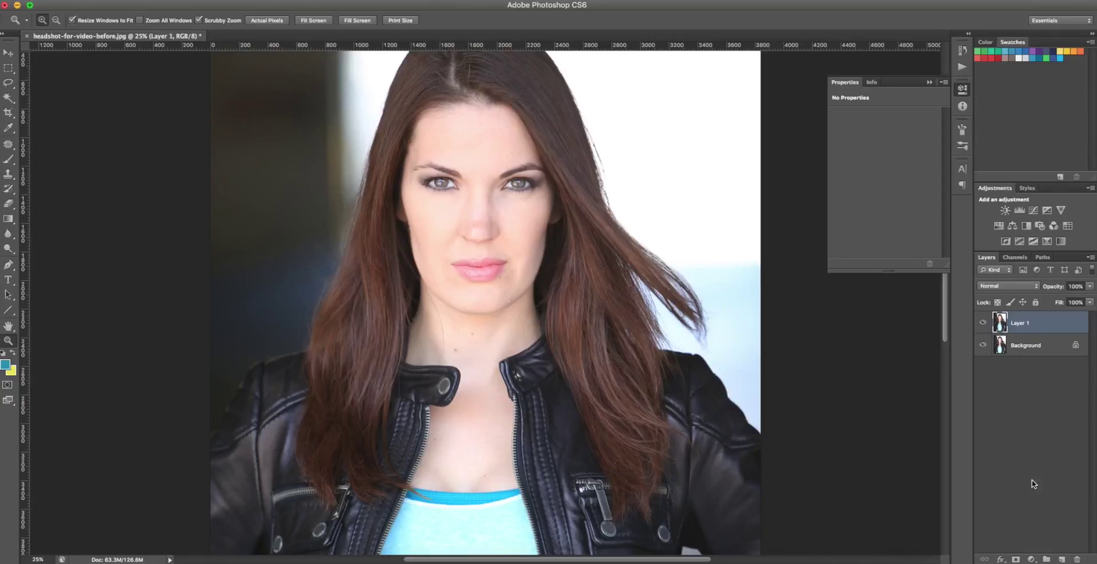
Add a Hue/Saturation adjustment layer and clip it to the duplicated photo layer.
click(1031, 560)
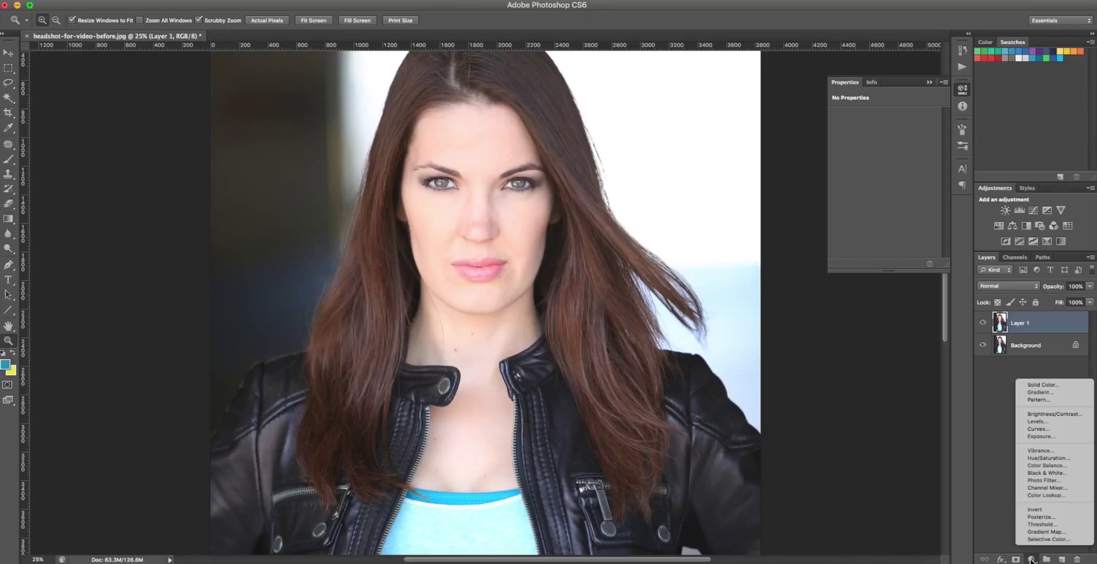
click(1041, 458)
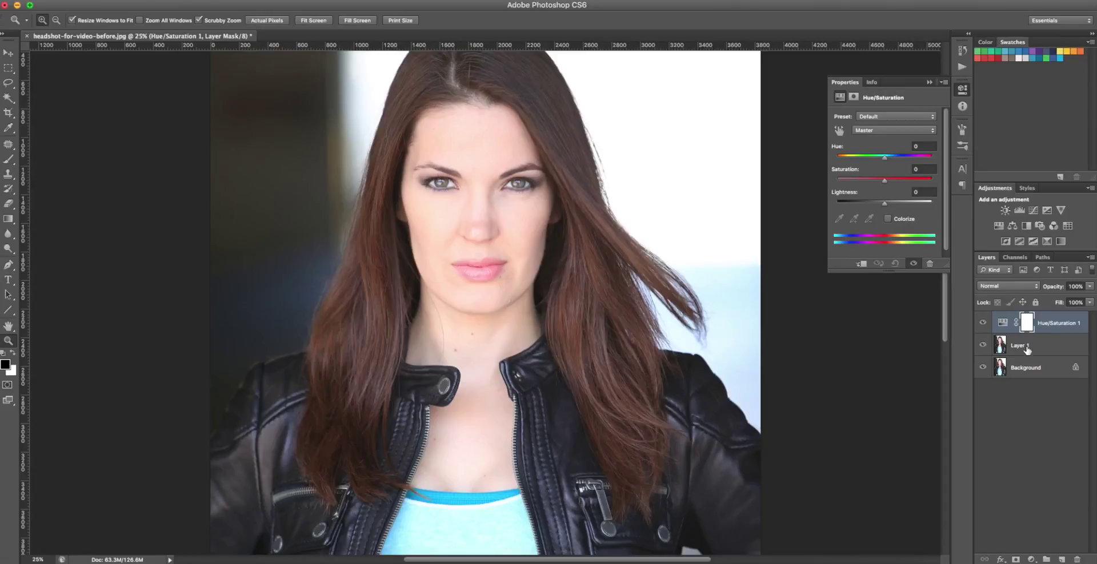
key(alt)
alt+click(1026, 331)
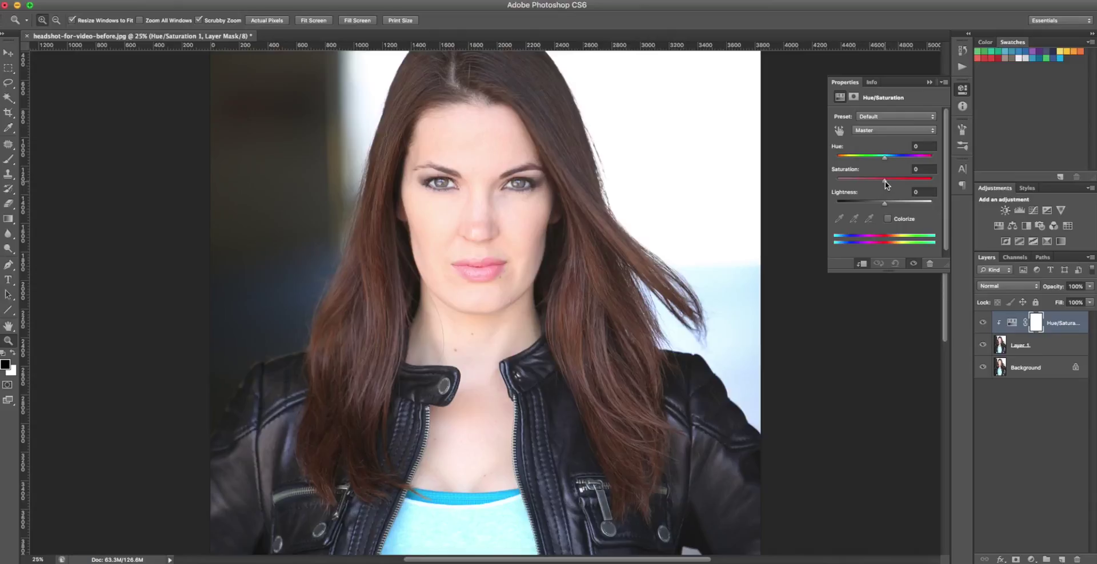
Set the Master saturation of the Hue/Saturation adjustment to +30, keeping the Custom preset.
drag(885, 182, 938, 187)
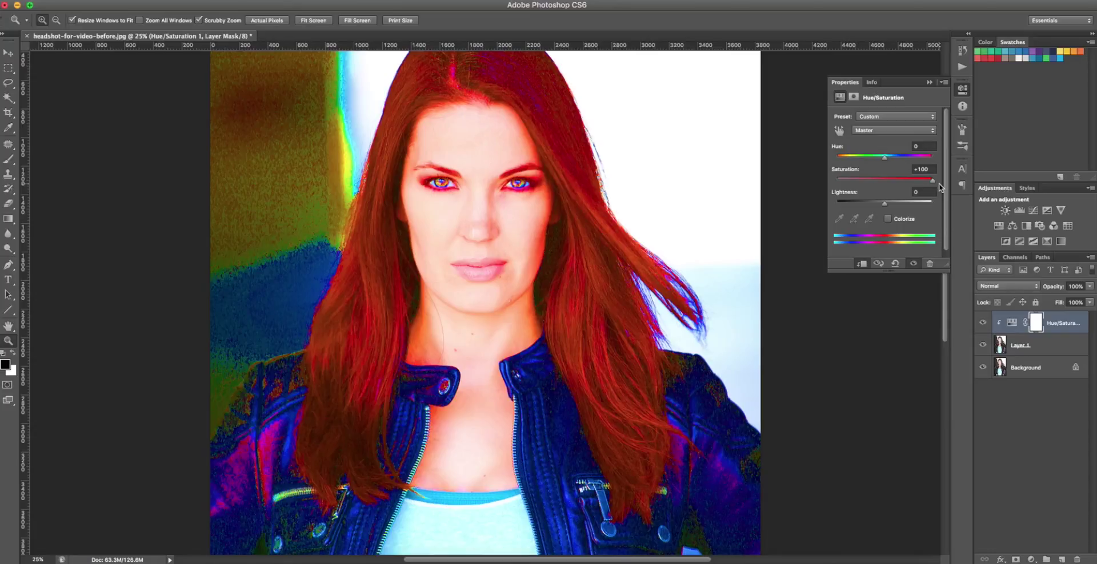
drag(932, 180, 899, 181)
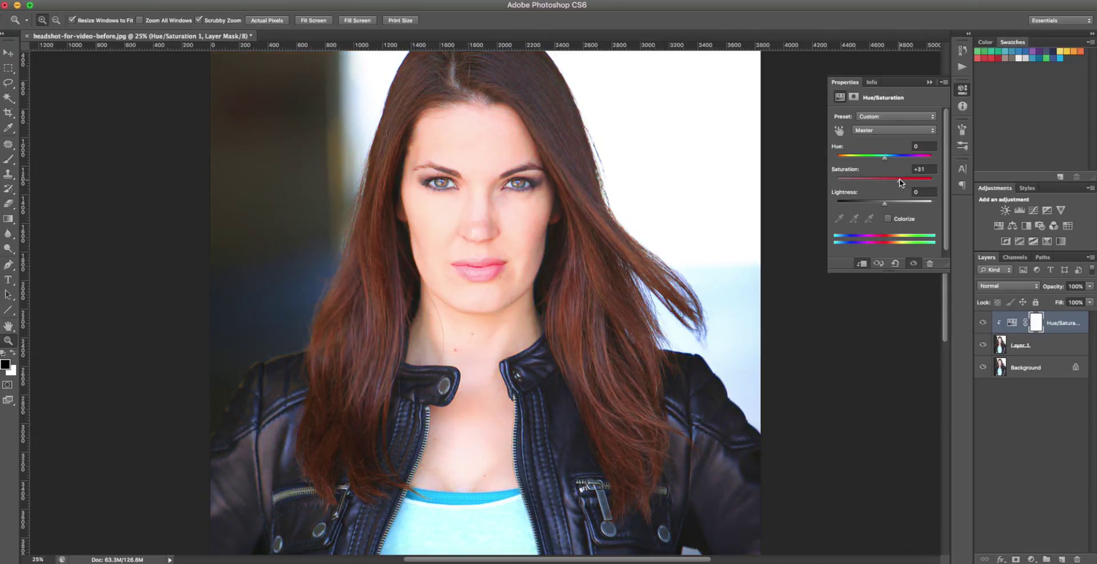
drag(899, 181, 898, 181)
click(901, 117)
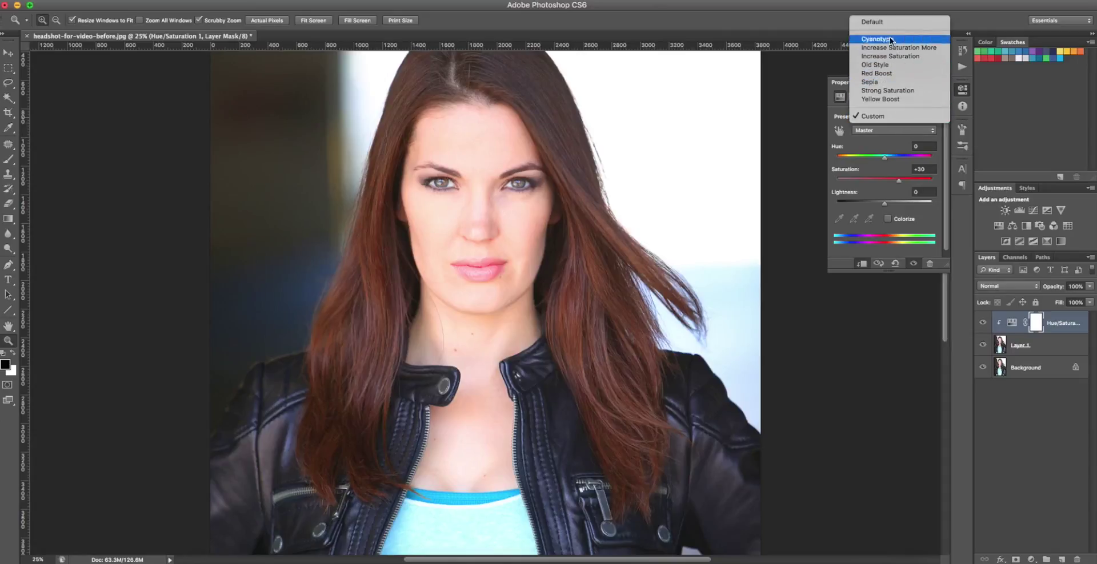
click(892, 116)
Slightly raise the saturation of the Reds range in the Hue/Saturation adjustment.
click(891, 130)
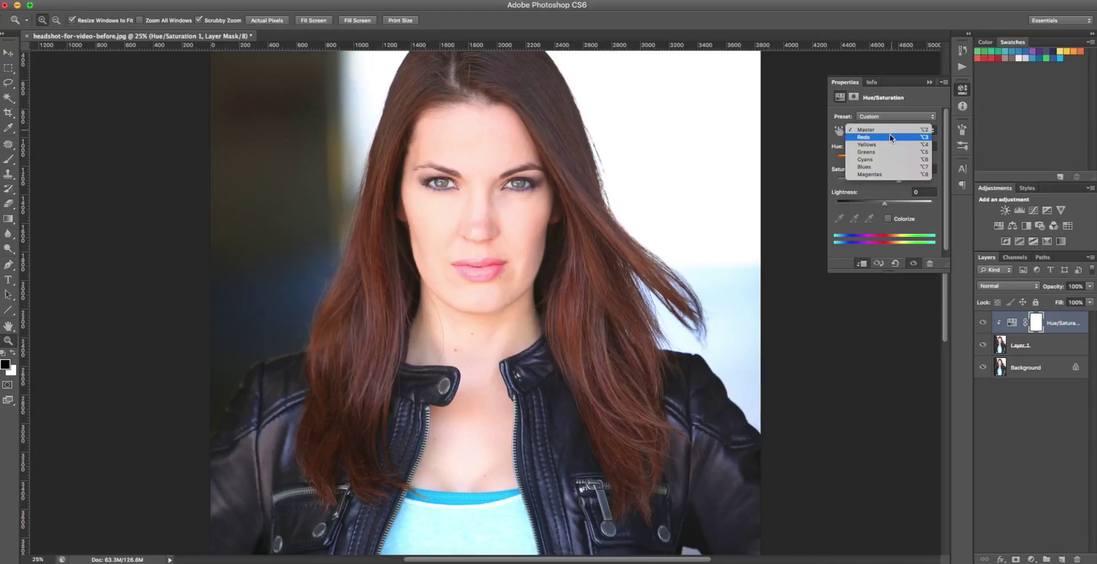
click(889, 134)
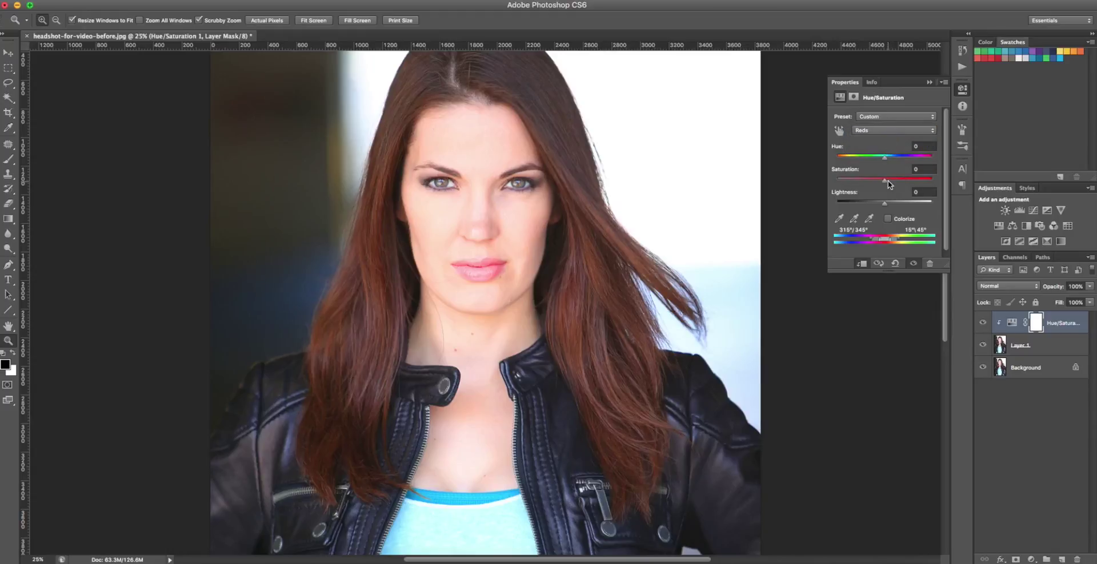
mouse_move(886, 182)
mouse_down()
mouse_move(947, 181)
mouse_move(887, 181)
mouse_up()
Test the Yellows range at full saturation and settle its saturation at +10.
click(903, 131)
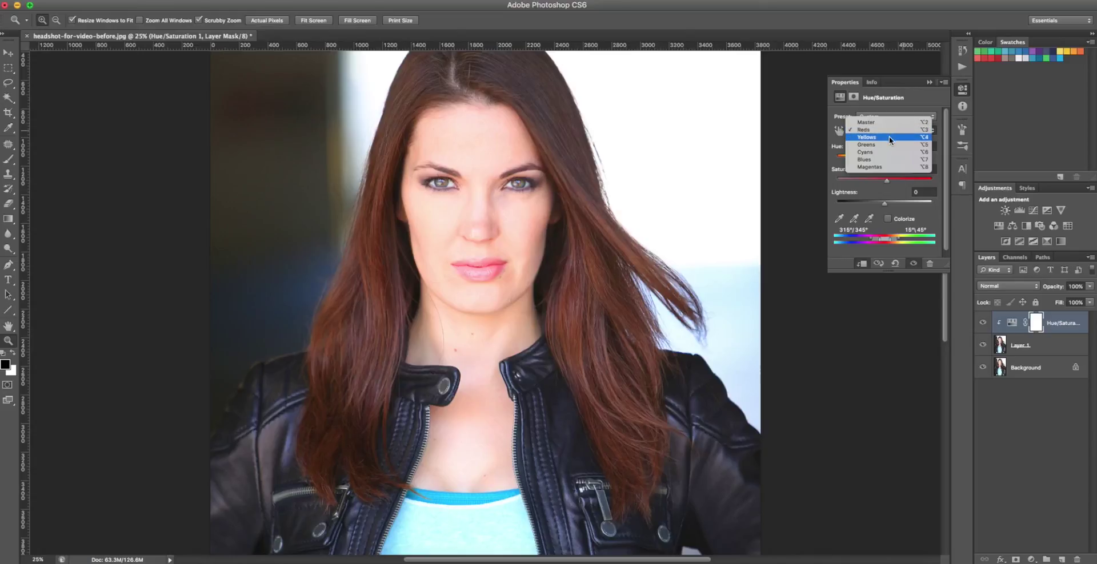
click(888, 137)
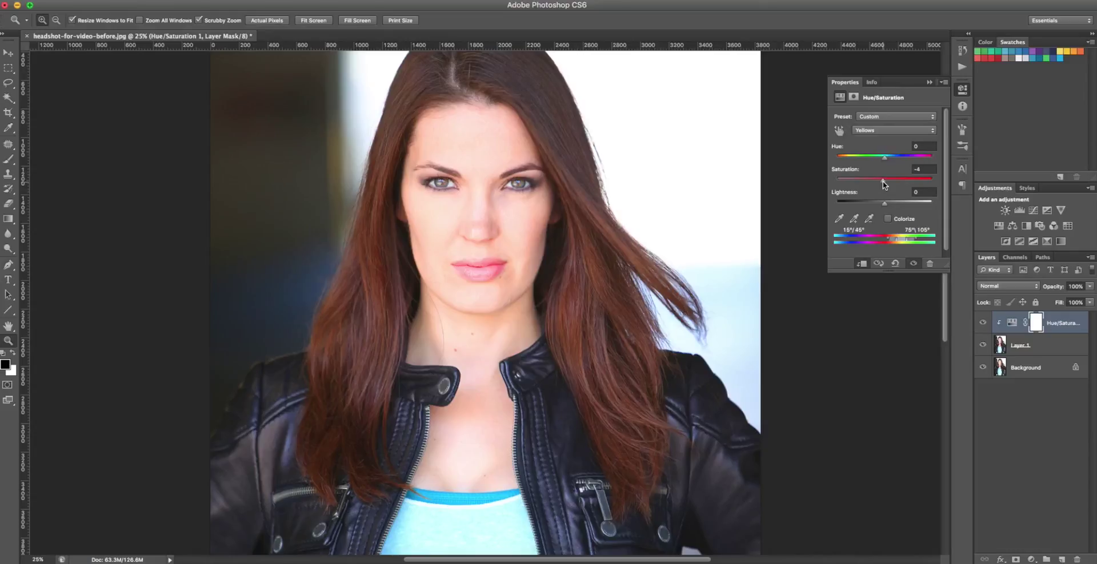
drag(895, 184, 941, 185)
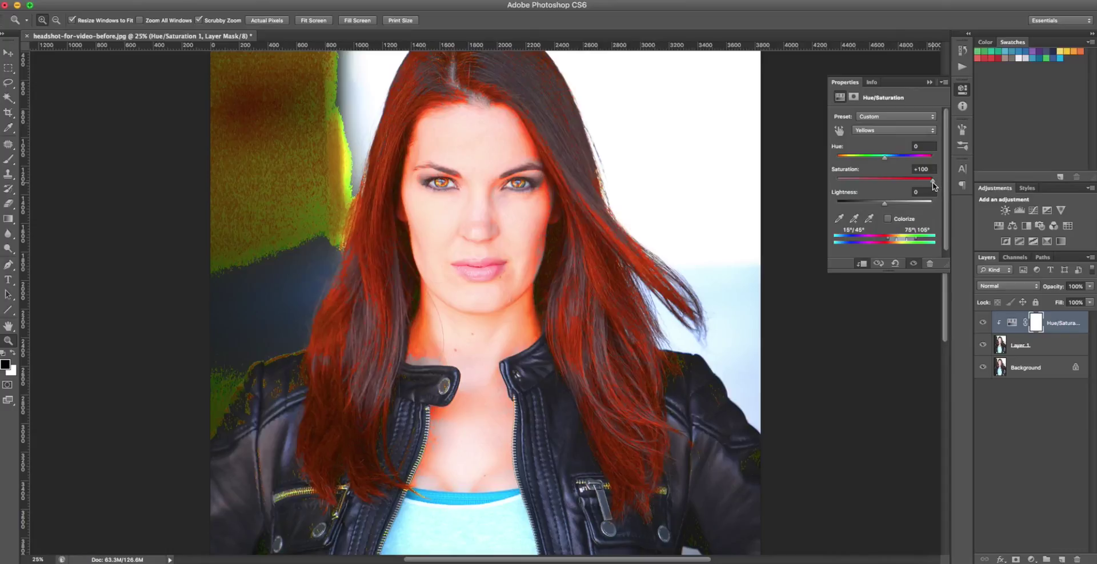
drag(925, 182, 888, 181)
Test the Greens range at full saturation and settle it at a moderately raised saturation.
click(880, 130)
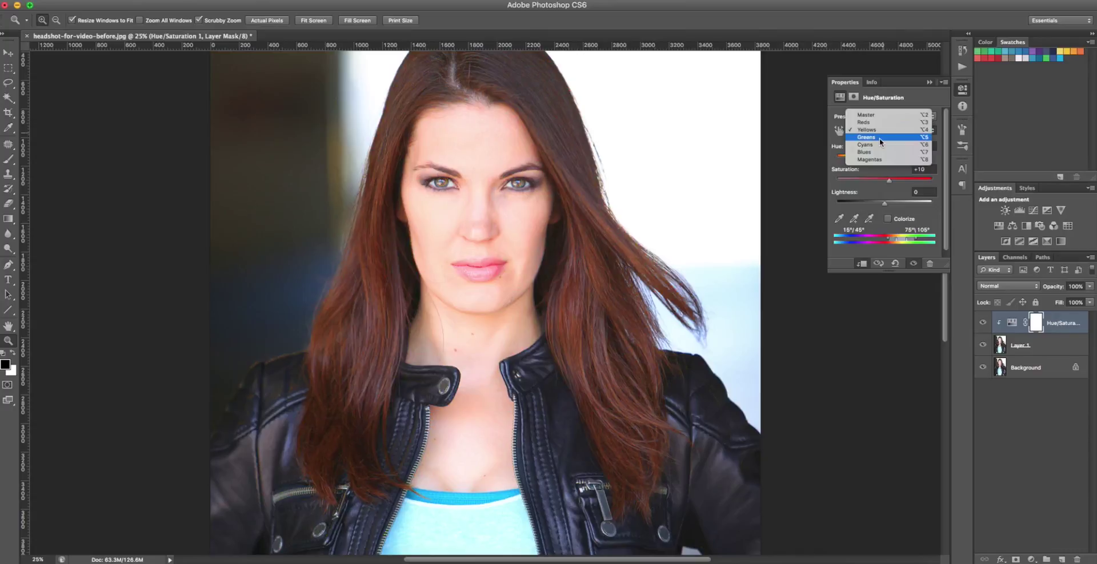
click(879, 137)
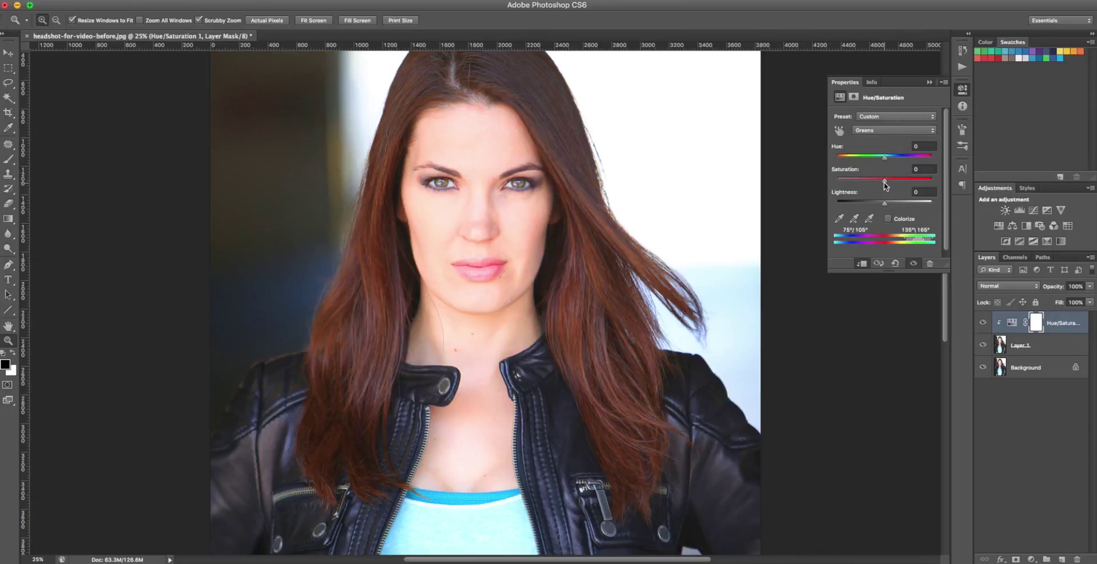
drag(884, 185, 933, 180)
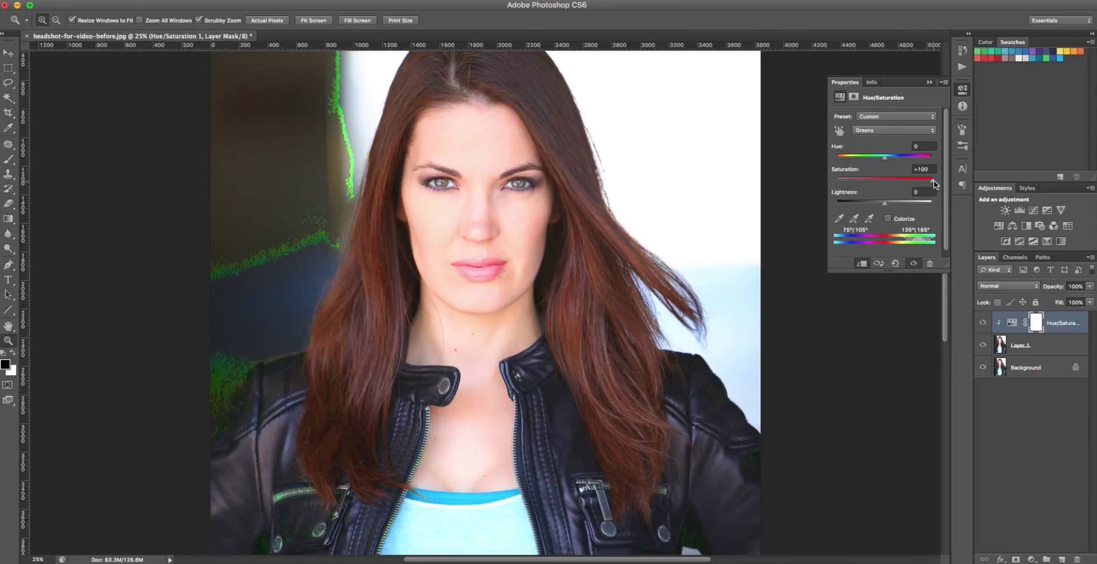
drag(934, 180, 908, 183)
Raise the saturation of the Blues range and set the Magentas saturation to +12.
click(878, 130)
click(878, 138)
key(alt+6)
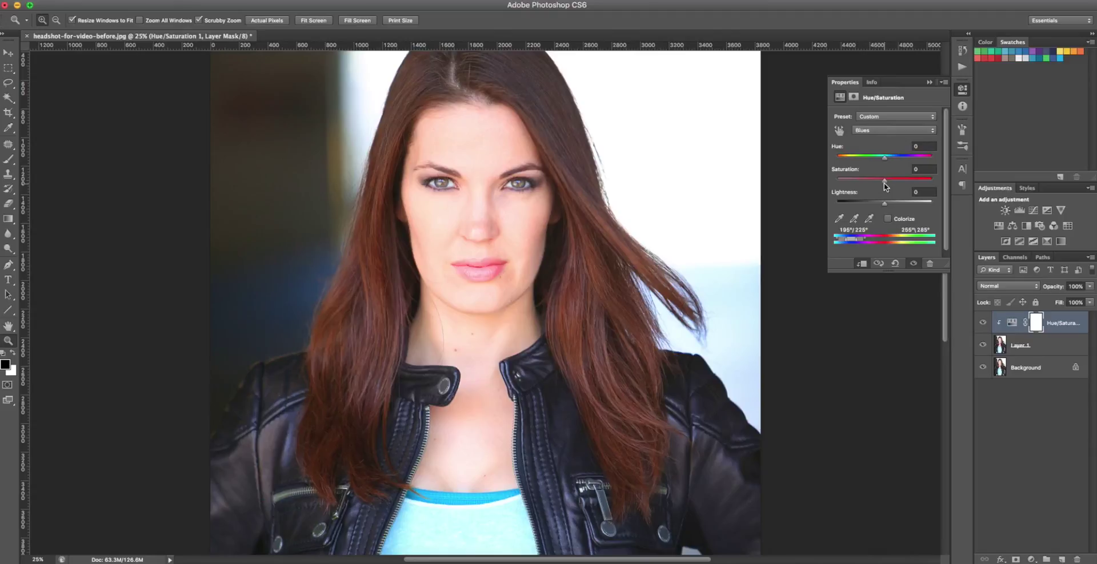
drag(884, 181, 911, 184)
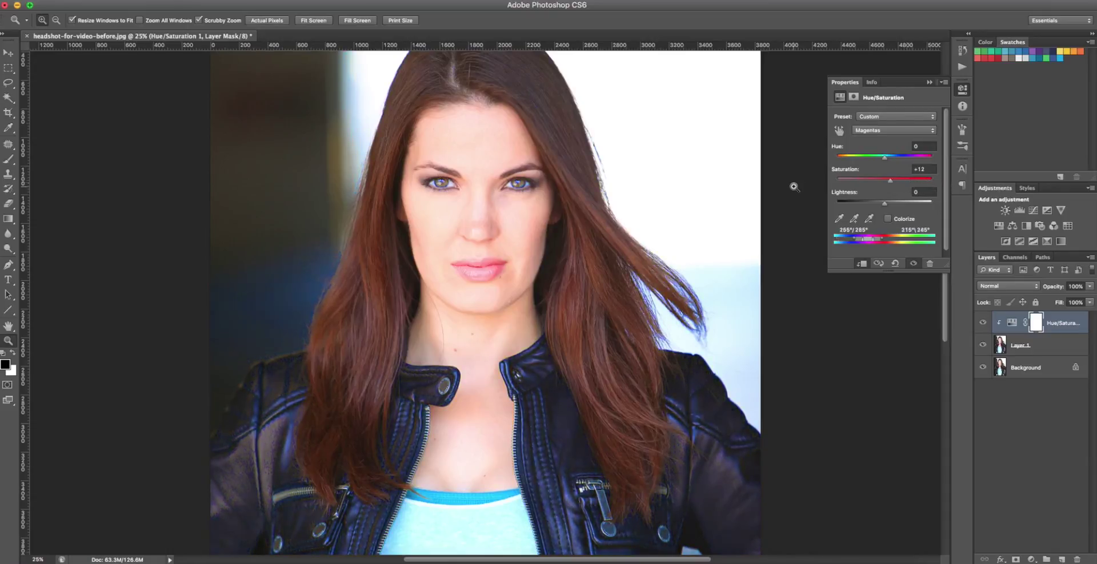
Put the Hue/Saturation adjustment layer and the duplicated photo layer together into a new group.
click(793, 186)
alt+click(793, 186)
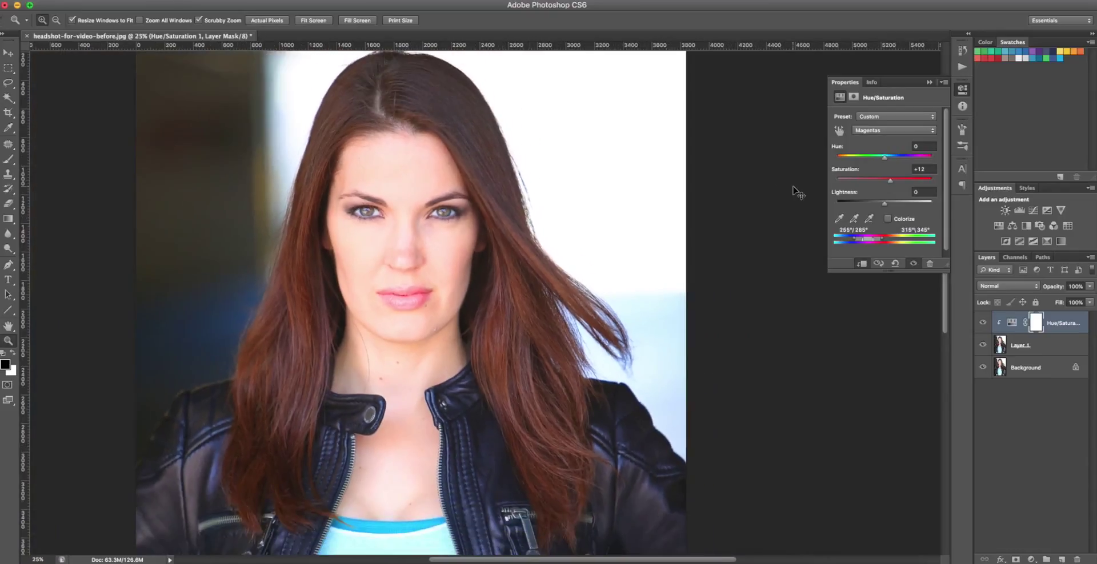
alt+click(796, 191)
scroll(697, 185, down, 3)
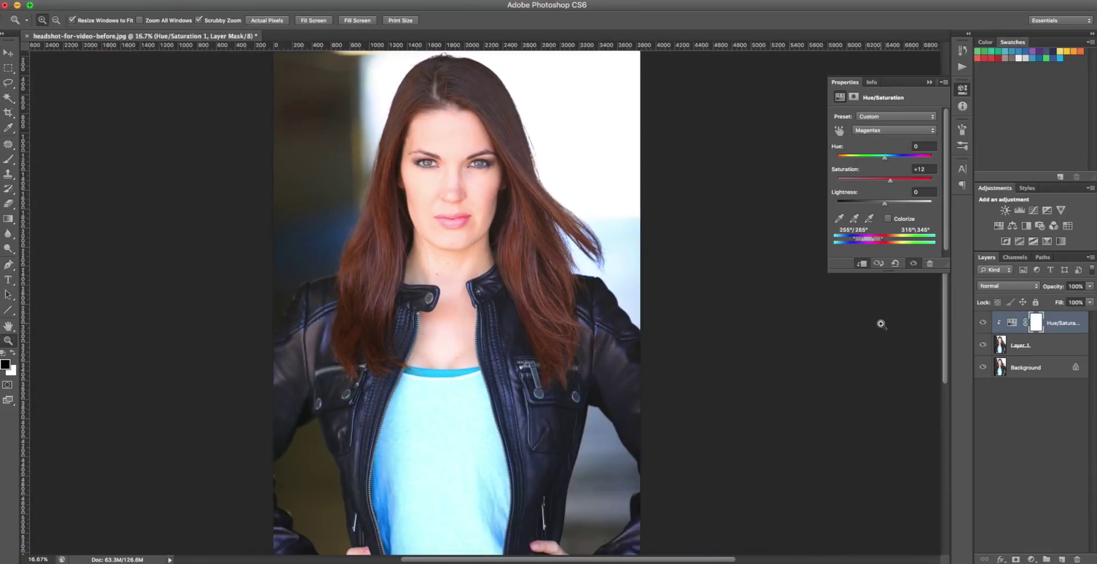
click(1052, 330)
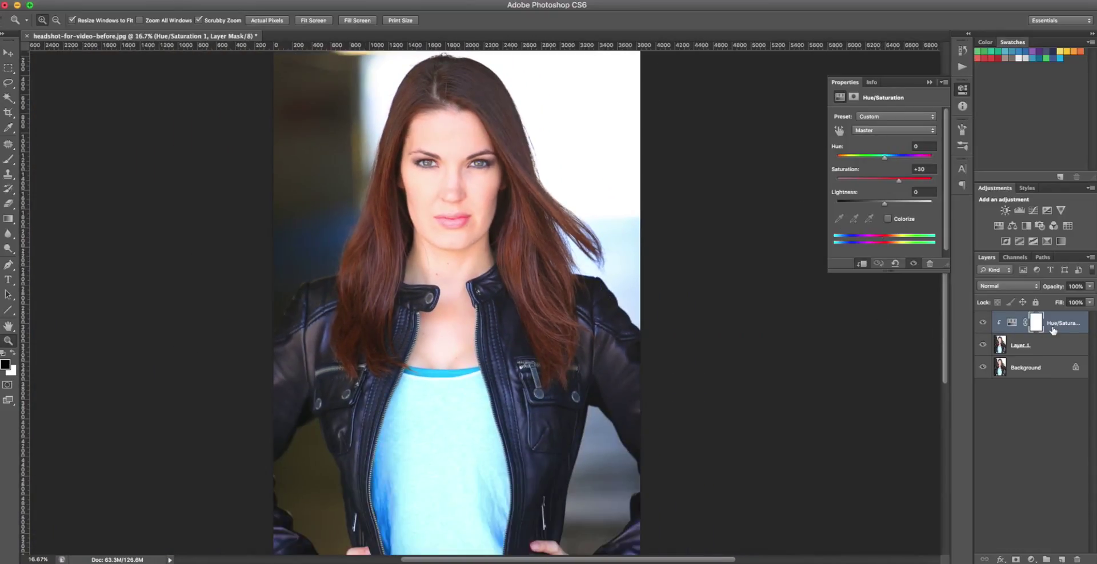
shift+click(1053, 346)
drag(1053, 345, 1045, 559)
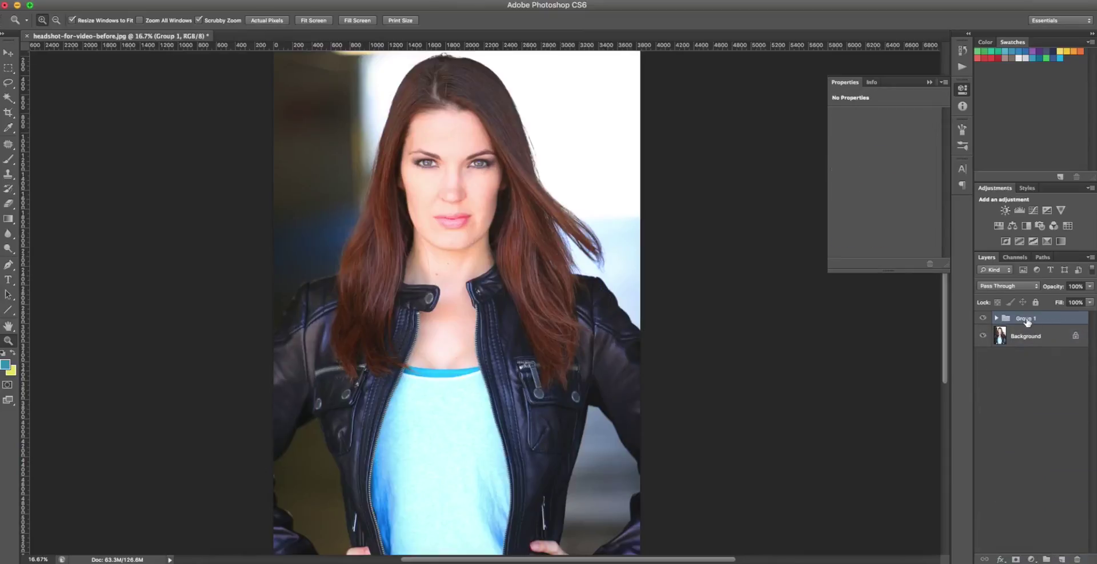
Check the new group's contents and compare the photo with the group hidden and shown.
click(996, 319)
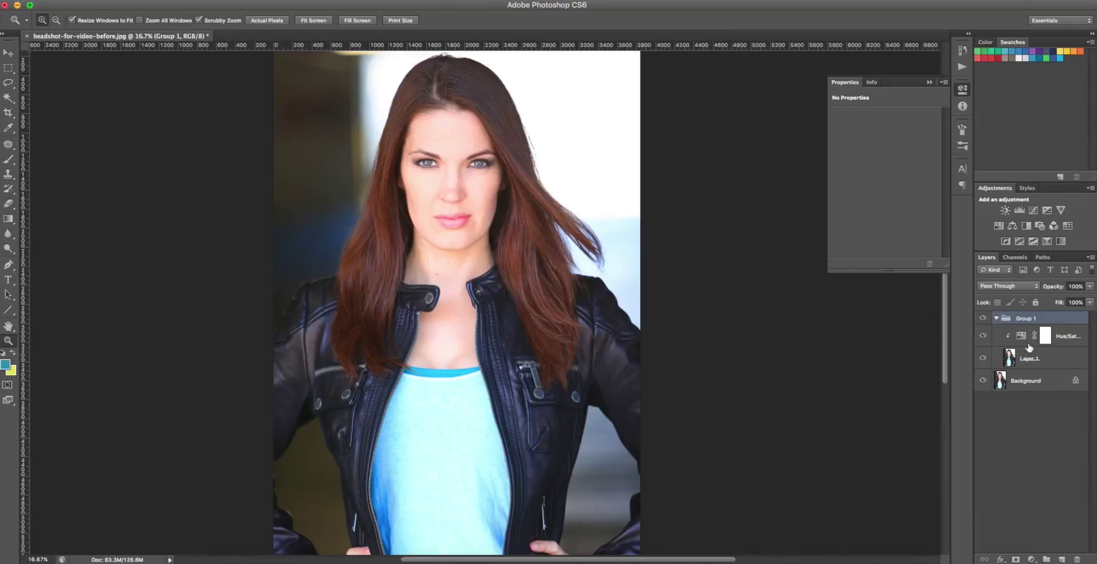
click(995, 319)
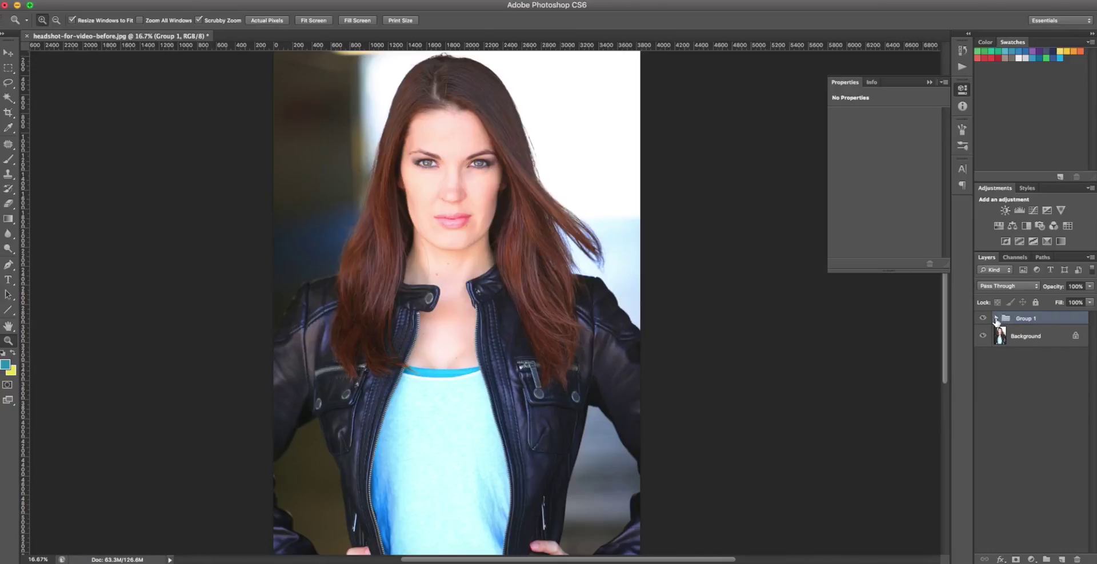
click(982, 319)
click(982, 320)
click(983, 320)
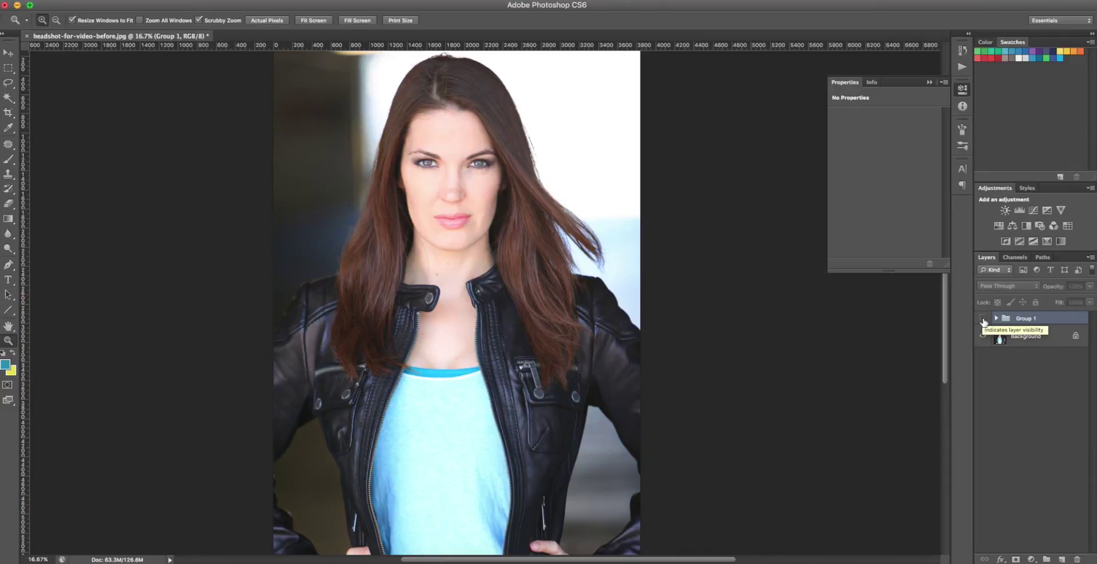
click(983, 320)
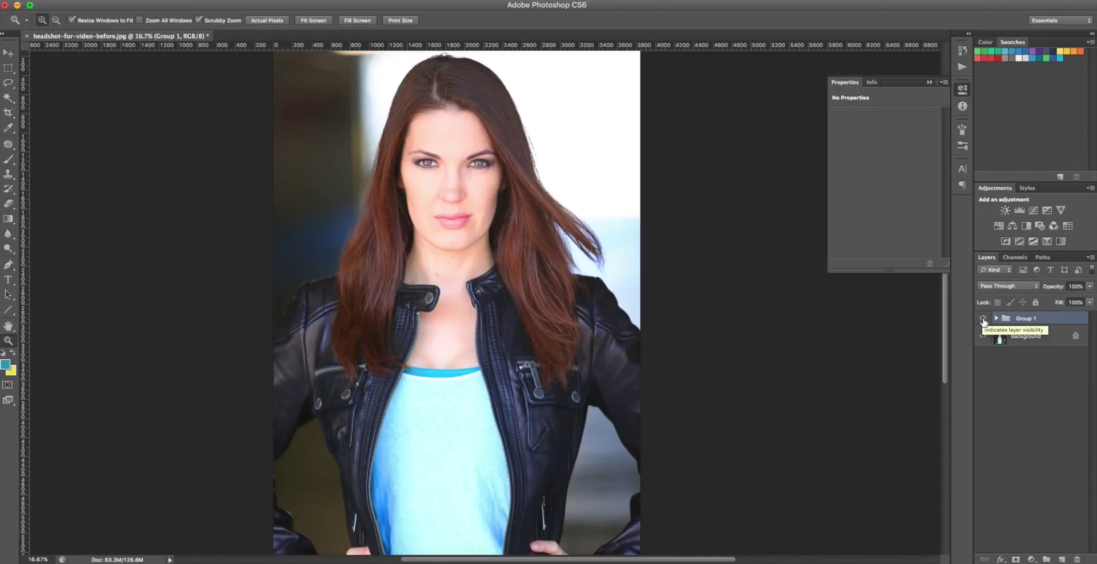
Rename the layer group as Saturation.
double_click(1050, 323)
text(Saturation)
key(Escape)
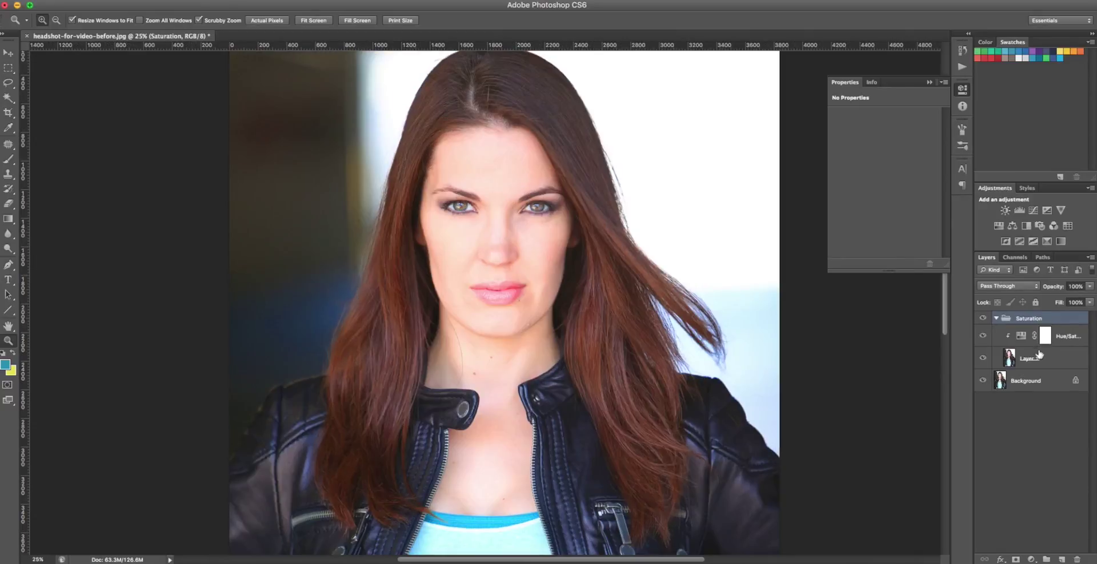
Open Levels for the duplicated photo layer and try input levels of 20, 0.90 and 231.
click(1044, 359)
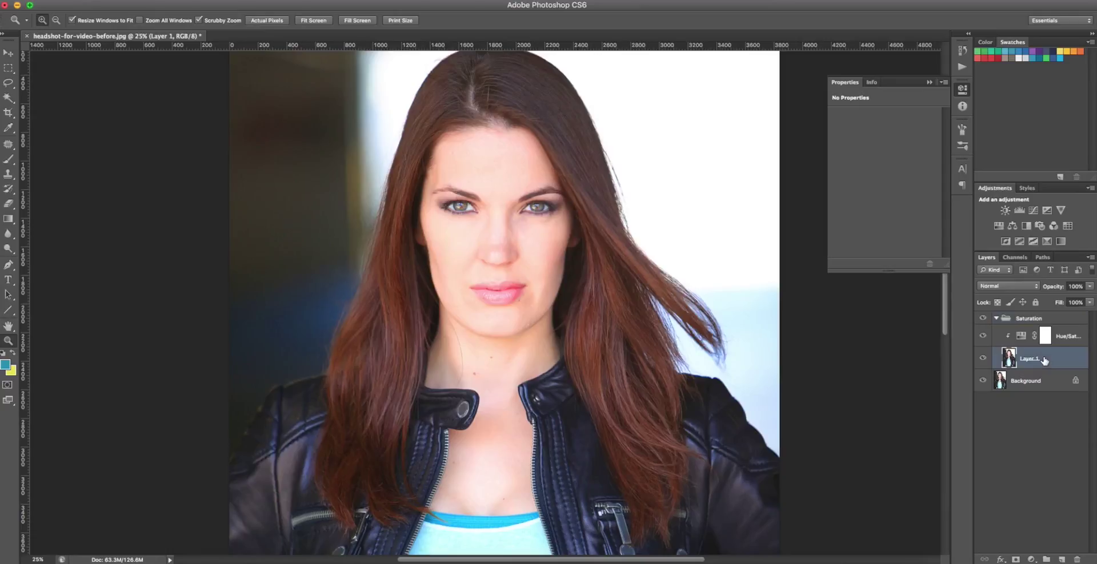
key(super+l)
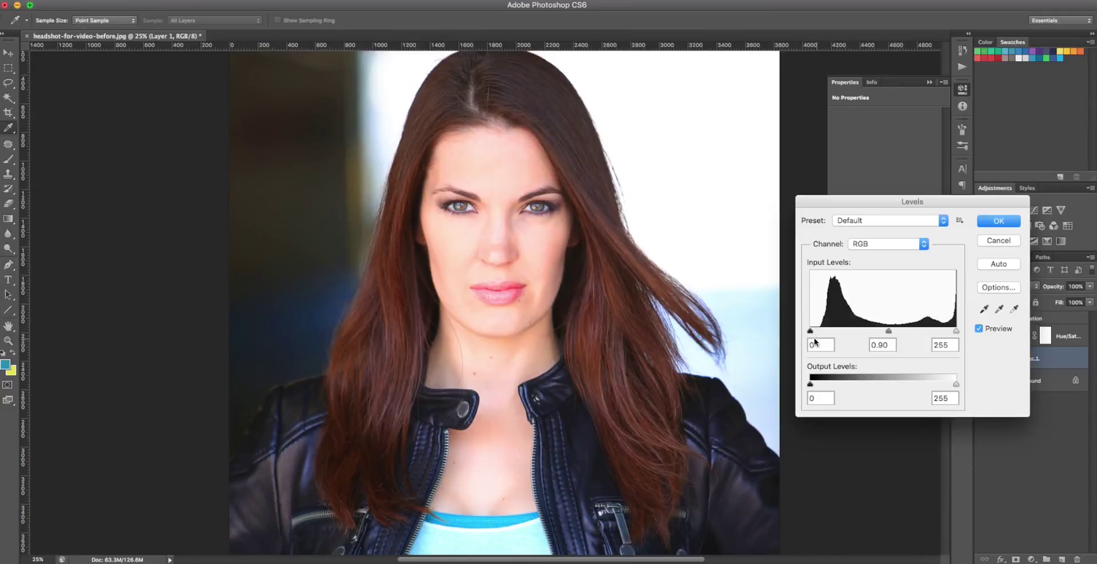
drag(809, 331, 822, 331)
drag(955, 331, 942, 331)
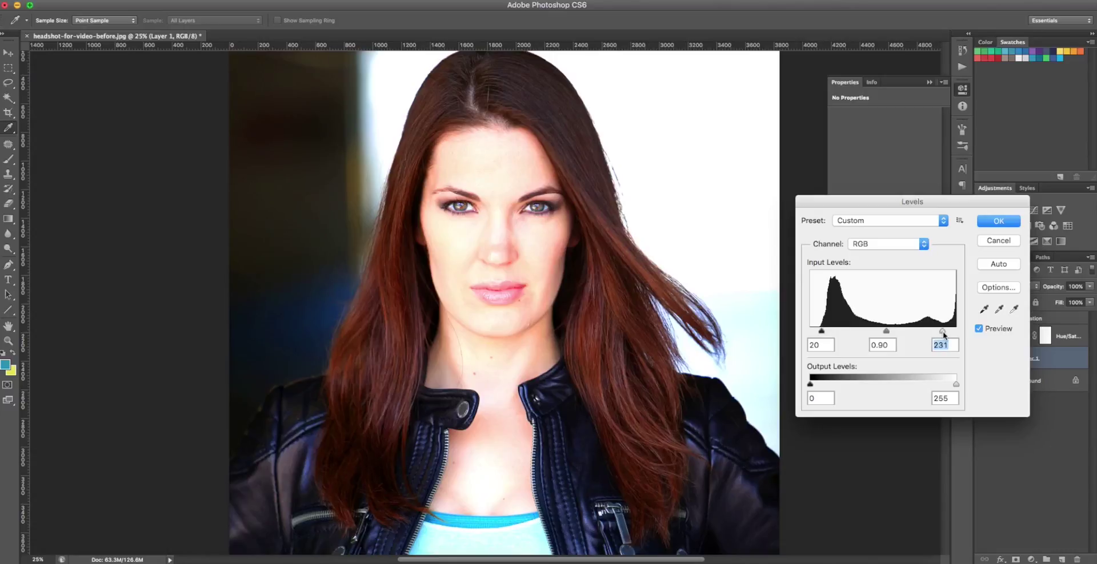
Return the Levels input values to 0 for shadows, 1.00 for midtones and 255 for highlights.
drag(942, 331, 956, 331)
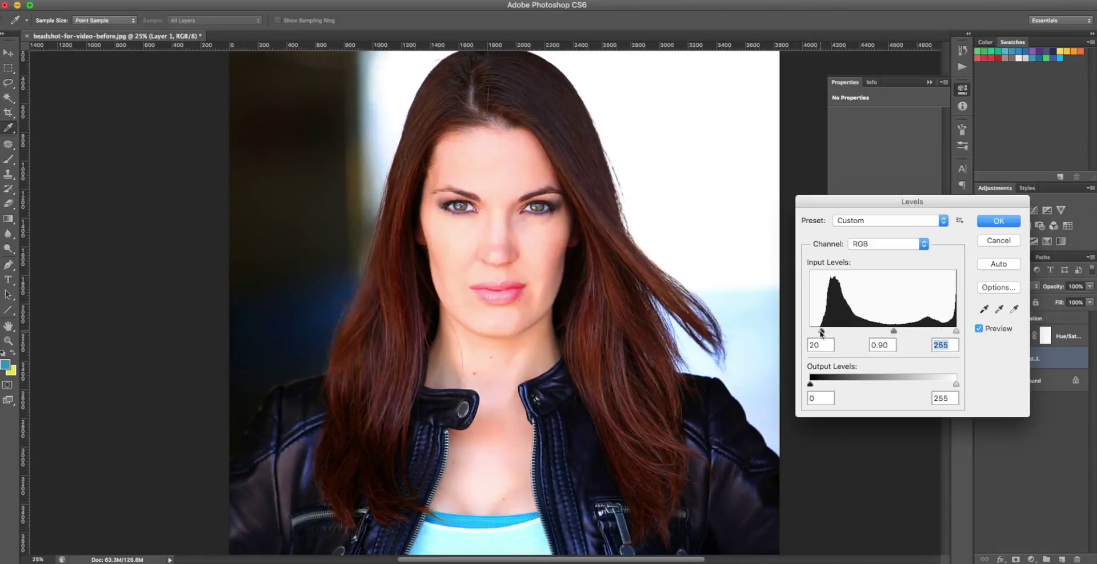
drag(820, 333, 759, 333)
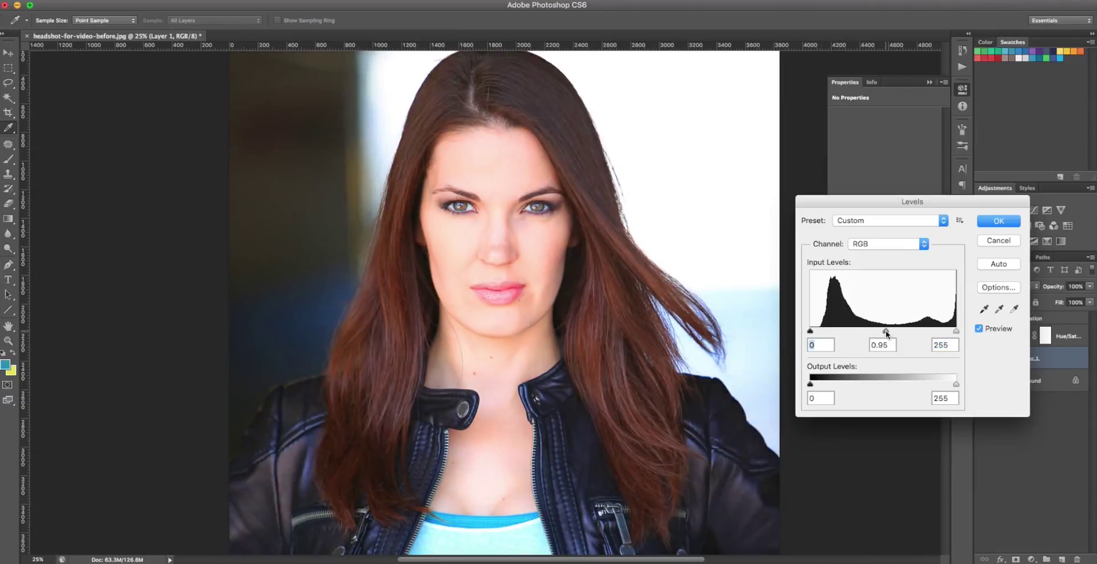
drag(882, 330, 882, 331)
mouse_move(810, 332)
mouse_down()
mouse_move(823, 332)
mouse_move(810, 332)
mouse_up()
mouse_move(956, 332)
mouse_down()
mouse_move(933, 332)
mouse_move(962, 336)
mouse_up()
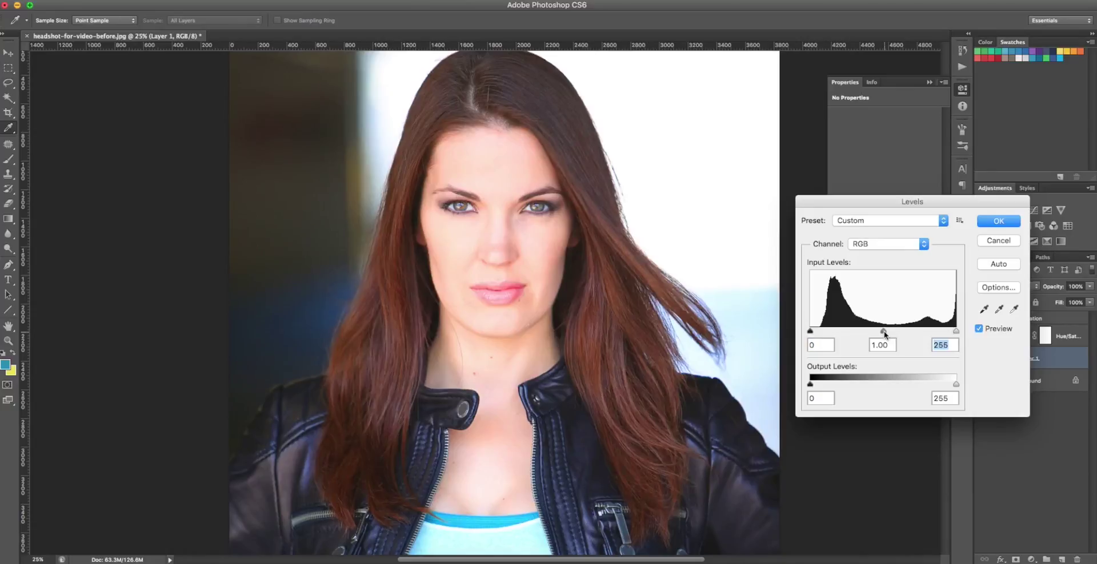
Set the midtone input level to 0.90 and apply the Levels adjustment to the duplicated photo layer.
mouse_move(884, 332)
mouse_down()
mouse_move(899, 332)
mouse_move(887, 333)
mouse_up()
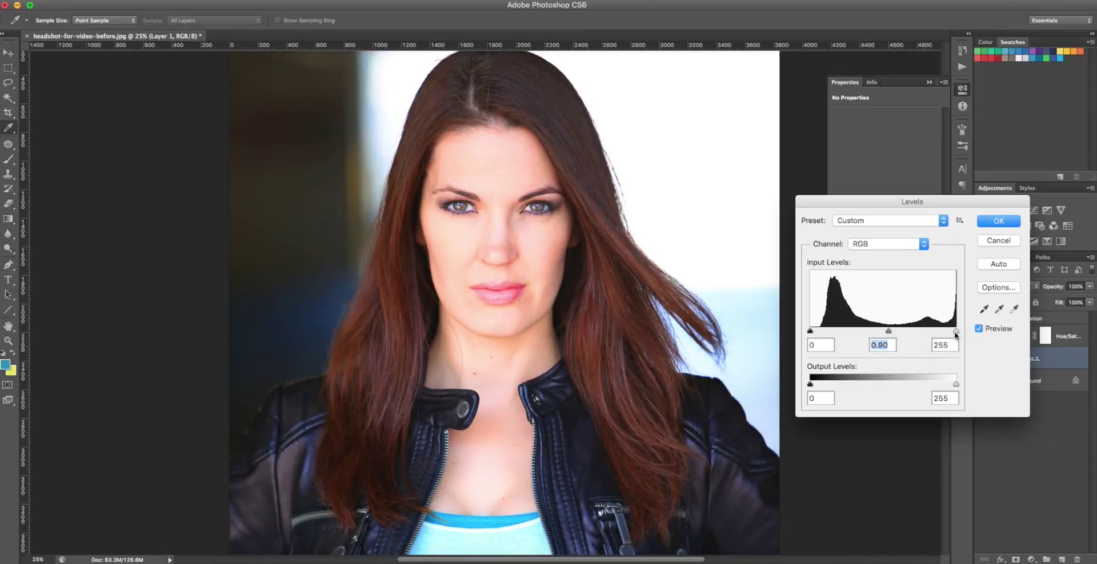
mouse_move(955, 334)
mouse_down()
mouse_move(940, 333)
mouse_move(958, 334)
mouse_up()
mouse_move(809, 331)
mouse_down()
mouse_move(819, 334)
mouse_move(802, 333)
mouse_up()
key(Tab)
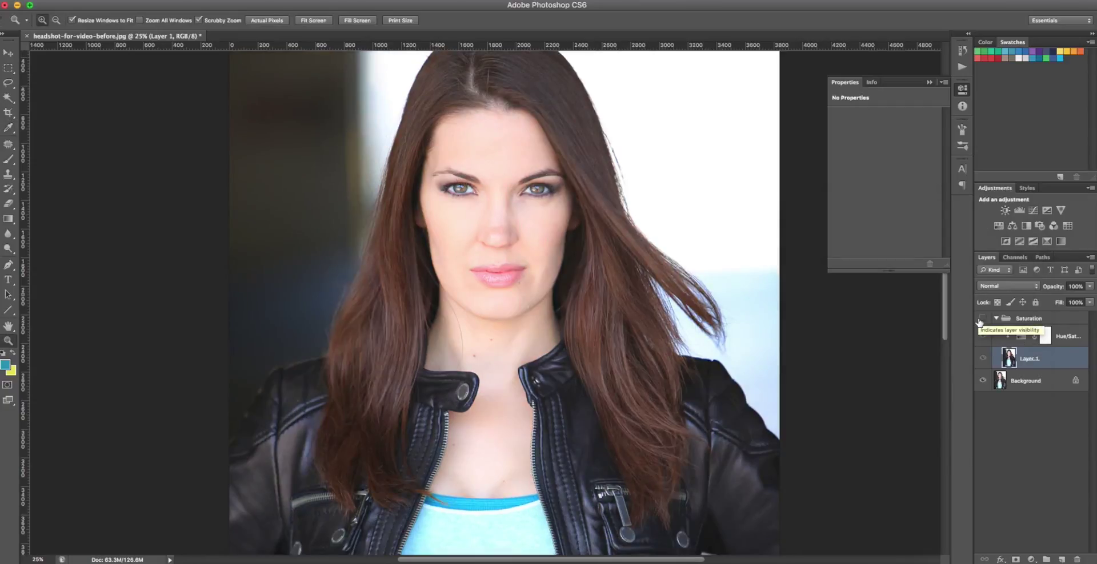
Show the Saturation group and its Hue/Saturation layer, comparing the photo with the duplicated layer hidden and shown.
click(981, 318)
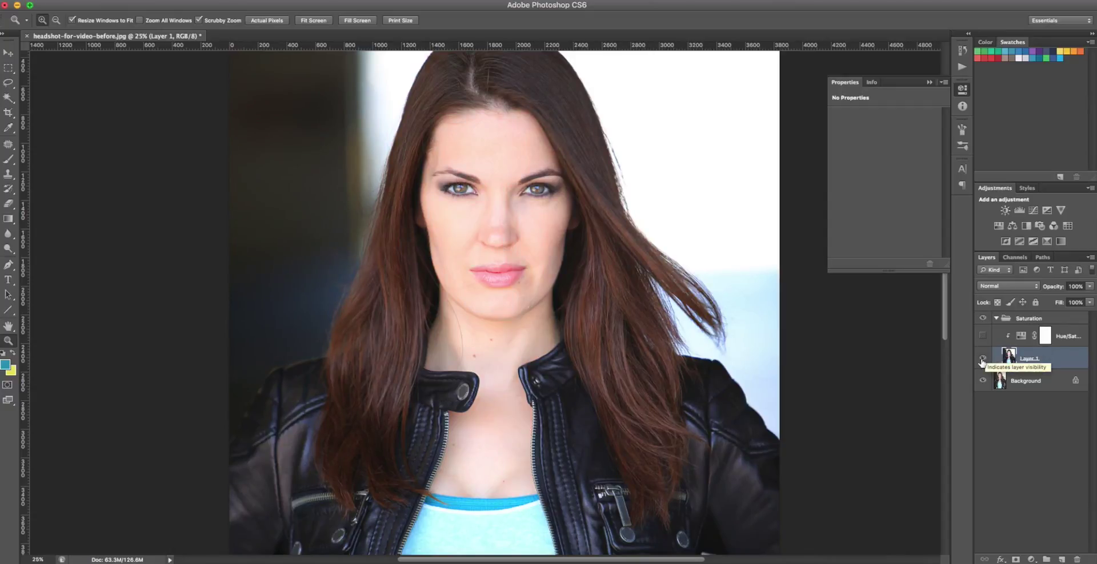
click(981, 360)
click(981, 360)
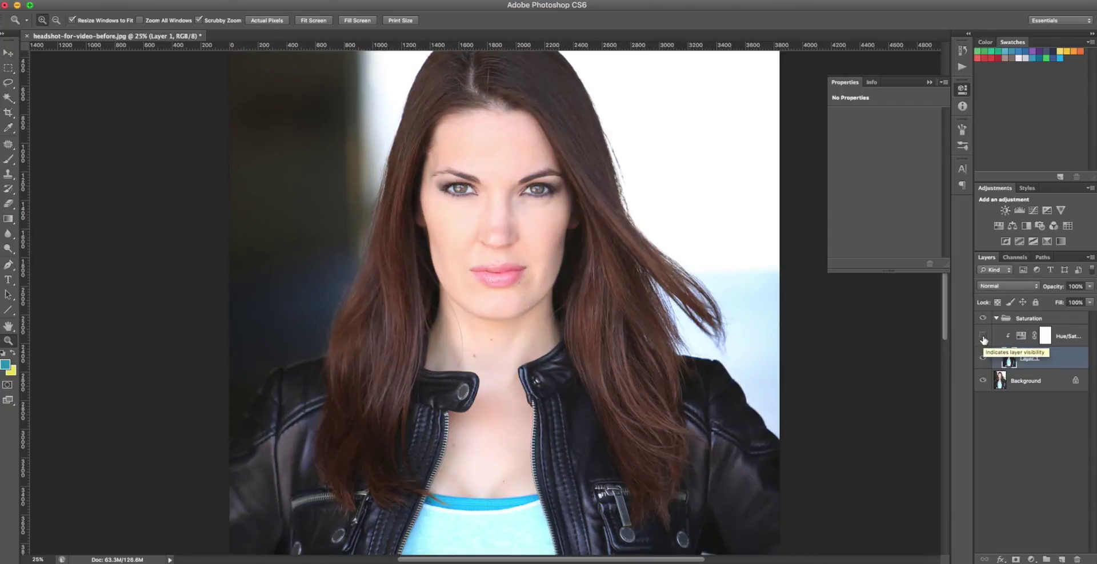
click(982, 337)
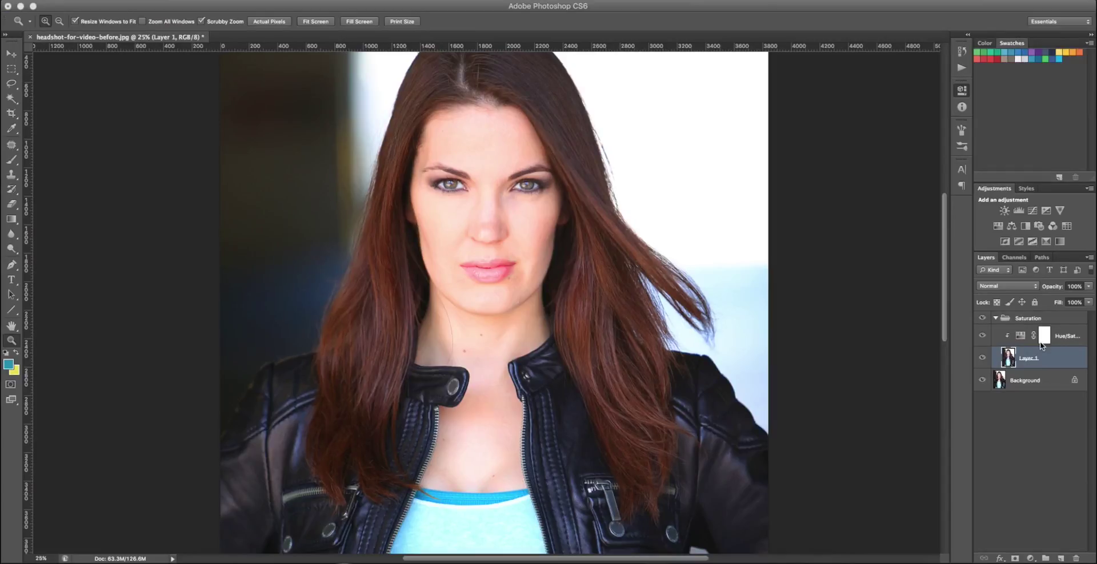
Duplicate Layer 1 within the Saturation group and choose the Patch Tool in Normal mode with Source selected.
click(1050, 451)
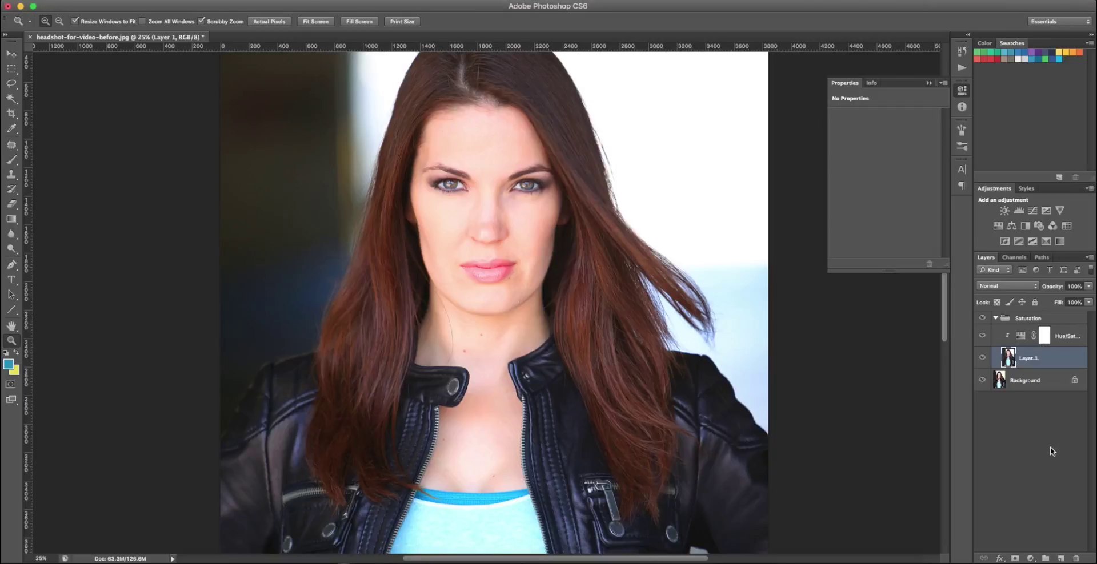
key(super+j)
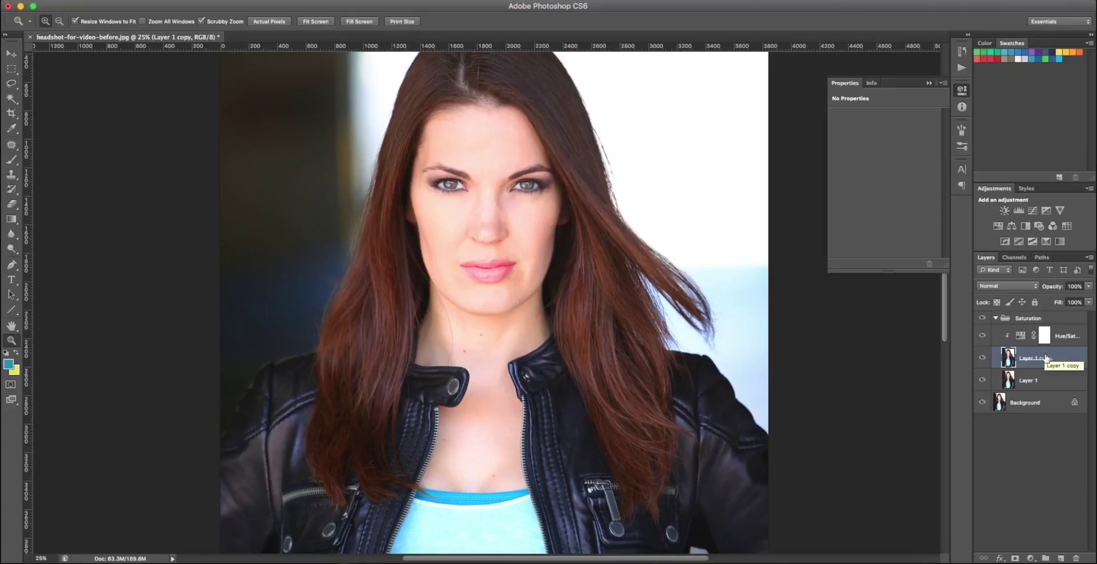
click(10, 146)
click(10, 145)
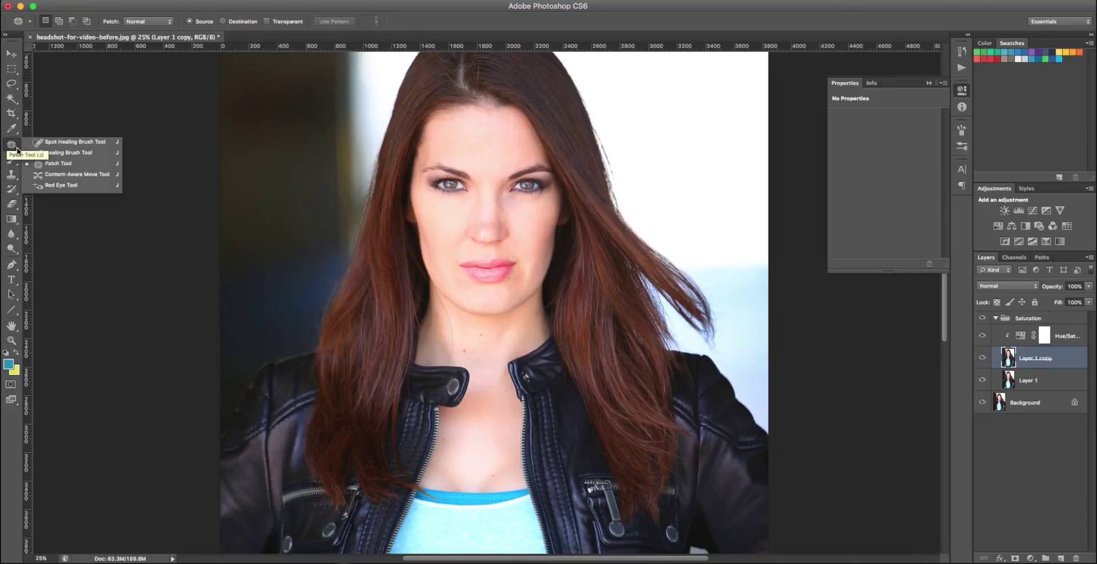
click(80, 164)
click(155, 20)
click(151, 21)
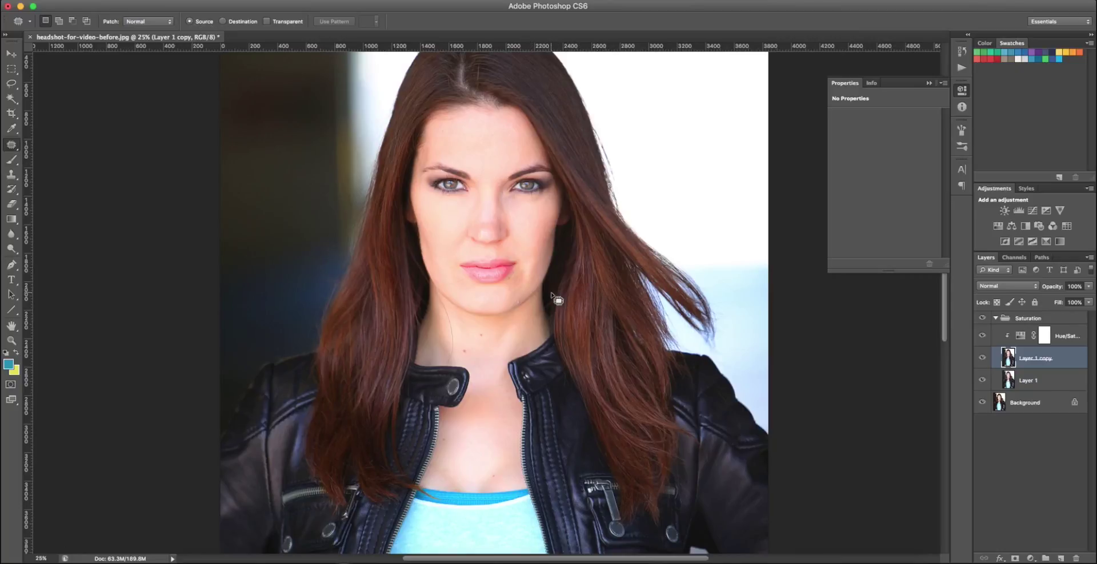
Patch the small blemishes along the shaded side of the chin and jaw with clean nearby skin.
scroll(557, 300, up, 4)
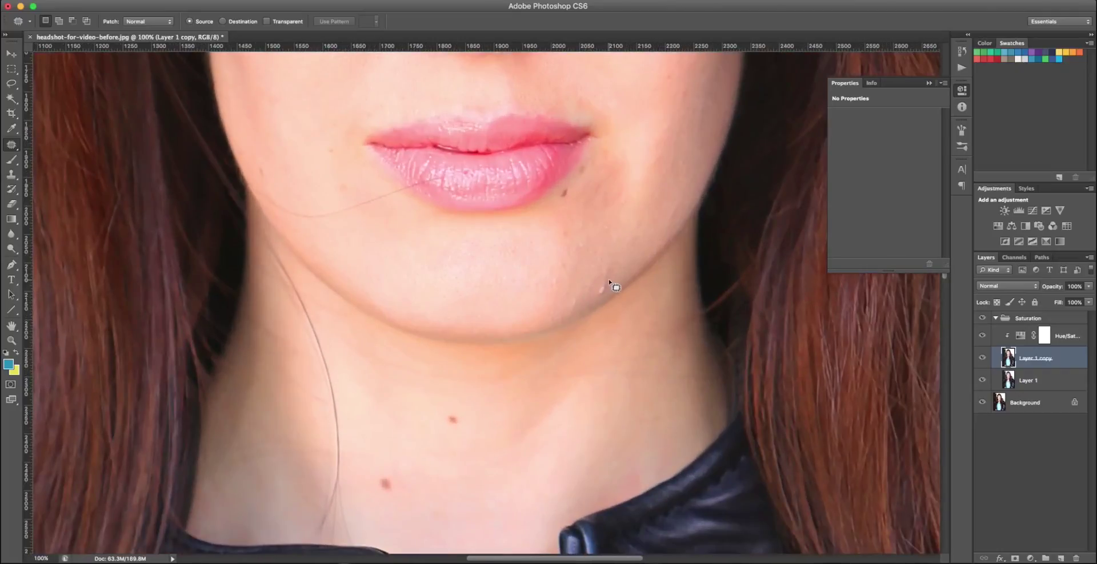
mouse_move(609, 281)
mouse_down()
mouse_move(593, 295)
mouse_move(608, 301)
mouse_move(607, 282)
mouse_up()
key(ctrl+d)
mouse_move(587, 308)
mouse_down()
mouse_move(577, 301)
mouse_move(586, 309)
mouse_up()
key(ctrl+d)
scroll(656, 301, up, 2)
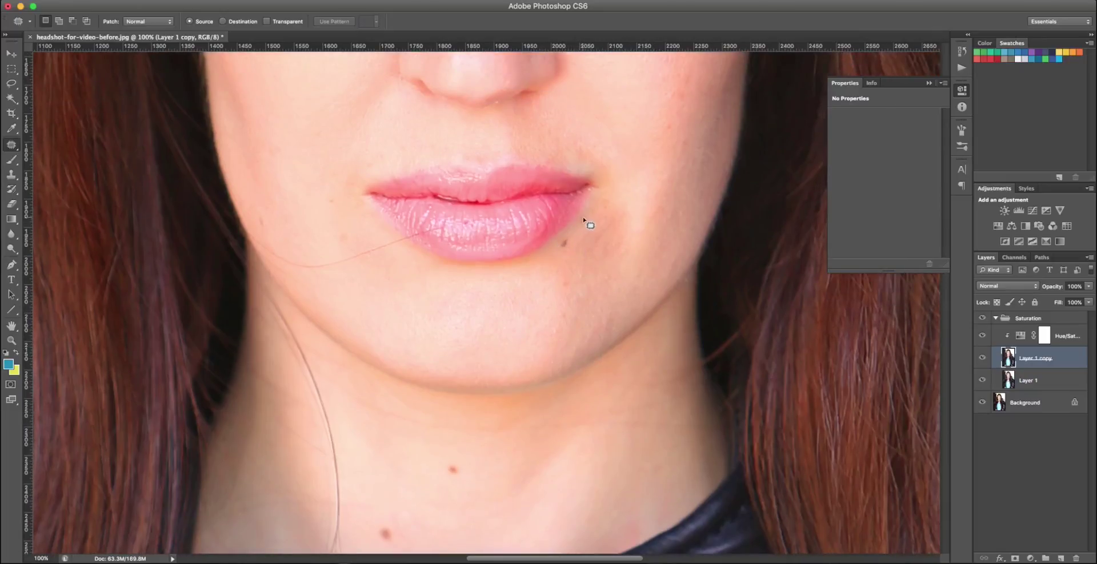
Patch the small spot on the lower cheek near the stray hair with clean skin.
scroll(572, 284, down, 1)
scroll(574, 285, down, 1)
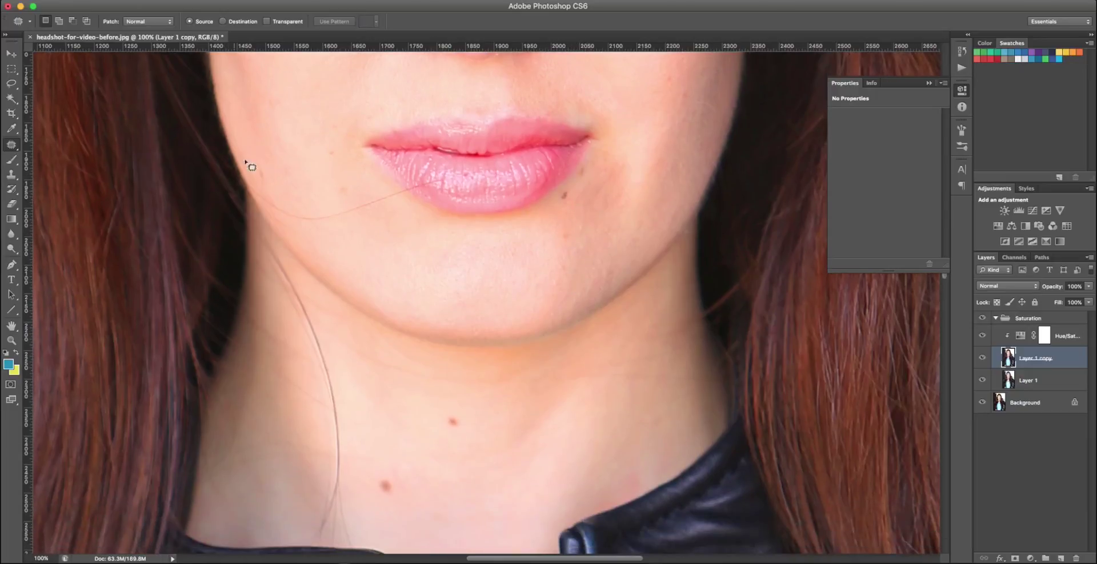
drag(269, 178, 269, 175)
click(283, 178)
Patch the small red spot on the chest just above the blue top with clean skin.
scroll(332, 245, down, 10)
scroll(360, 253, down, 3)
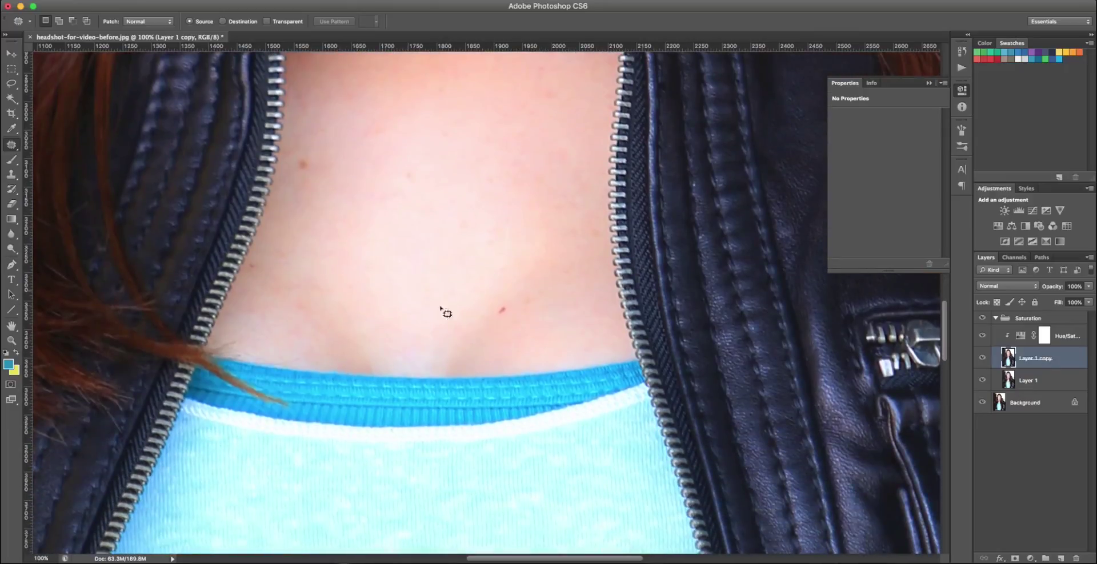
mouse_move(509, 305)
mouse_down()
mouse_move(499, 310)
mouse_move(497, 296)
mouse_up()
click(494, 295)
Check the chest, neck and face for blemishes and patch the small spot on the upper forehead.
scroll(414, 223, up, 7)
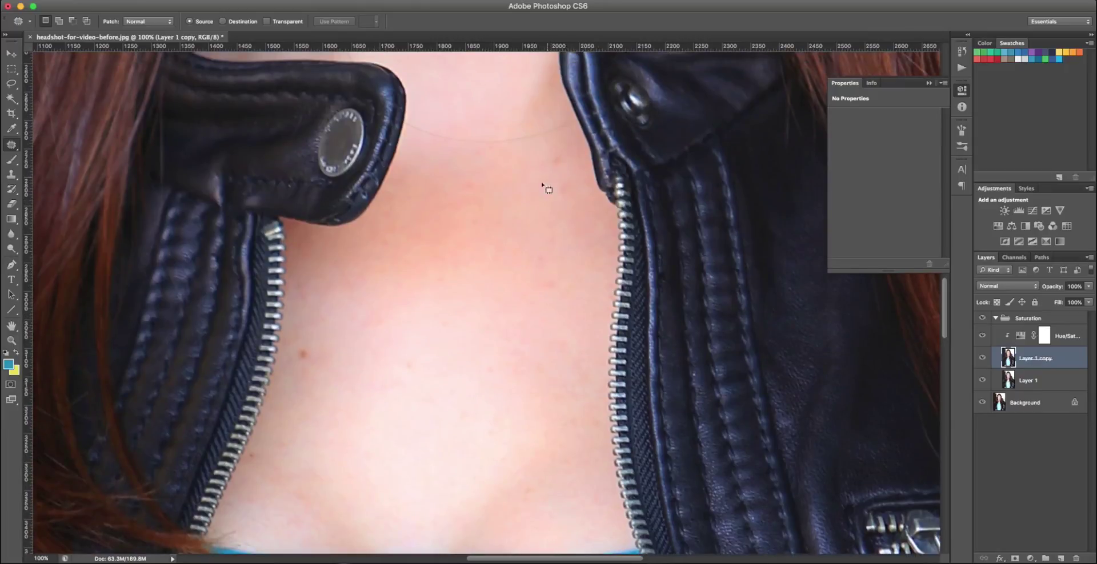
scroll(423, 296, up, 3)
scroll(423, 296, down, 2)
scroll(424, 295, down, 3)
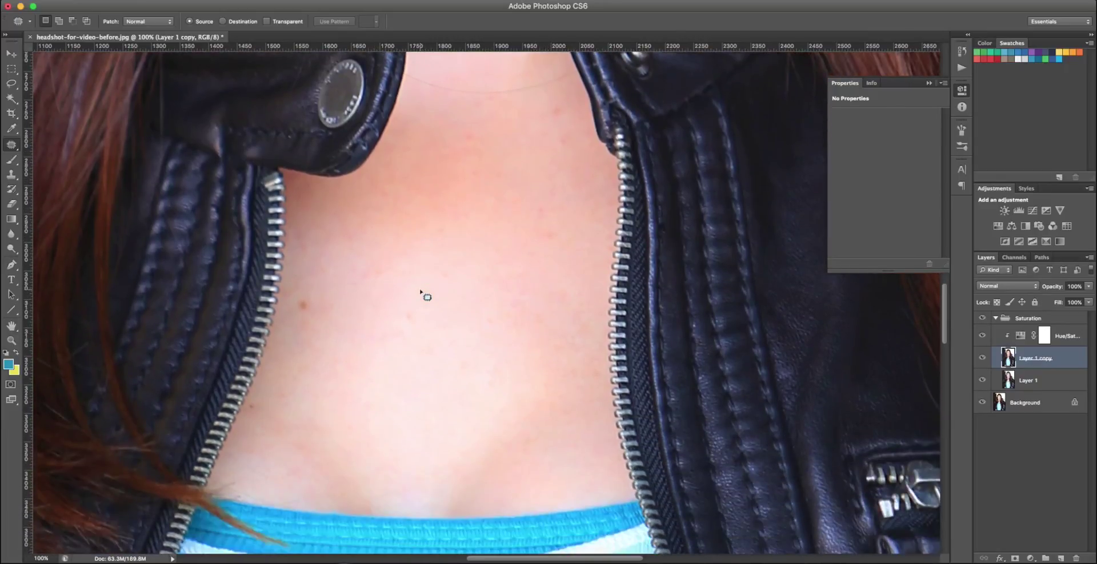
scroll(423, 296, up, 20)
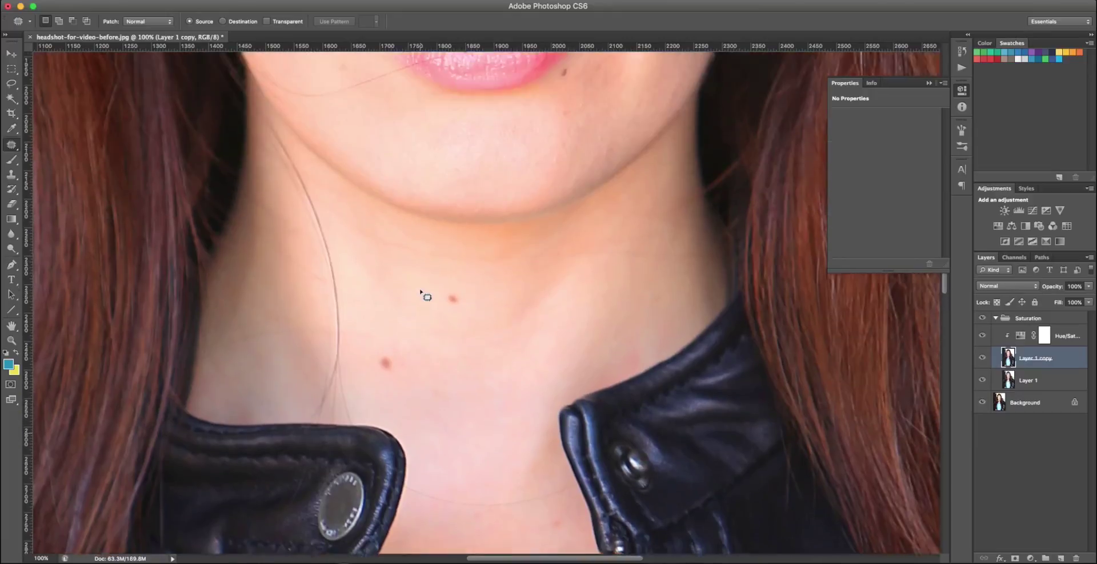
scroll(424, 296, up, 8)
scroll(423, 296, left, 1)
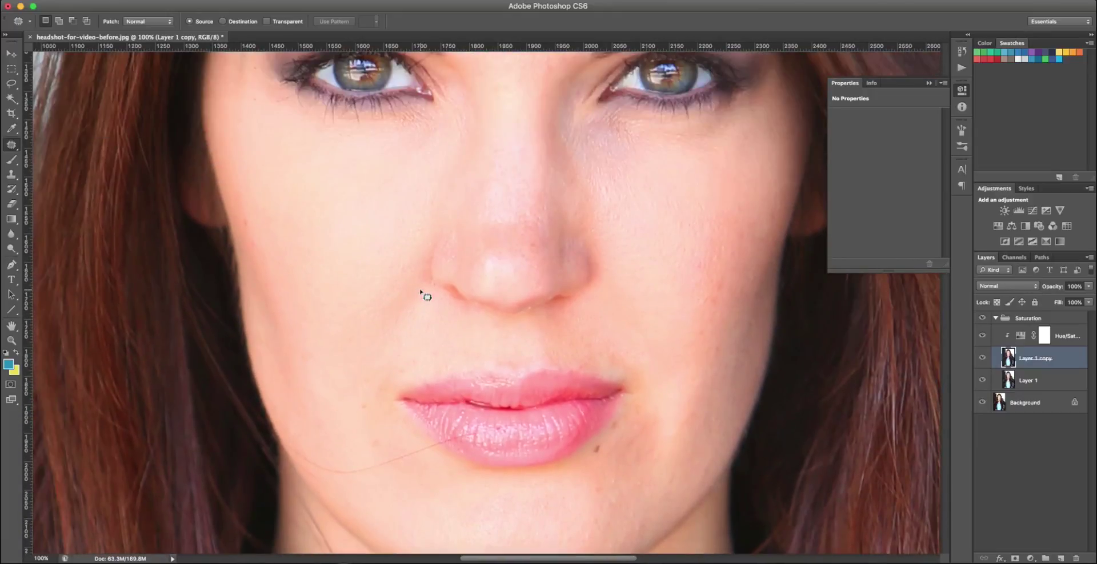
scroll(423, 296, up, 8)
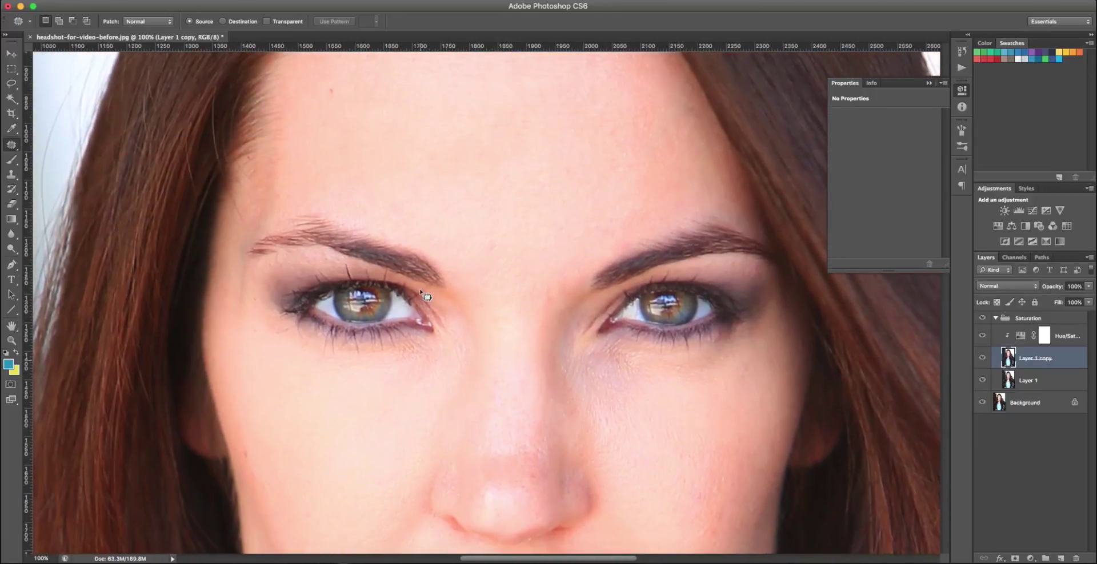
scroll(502, 245, up, 4)
mouse_move(342, 173)
mouse_down()
mouse_move(330, 172)
mouse_move(343, 177)
mouse_up()
key(super+d)
Remove the part of the stray hair that crosses the lower lip with the Clone Stamp Tool.
scroll(499, 275, down, 7)
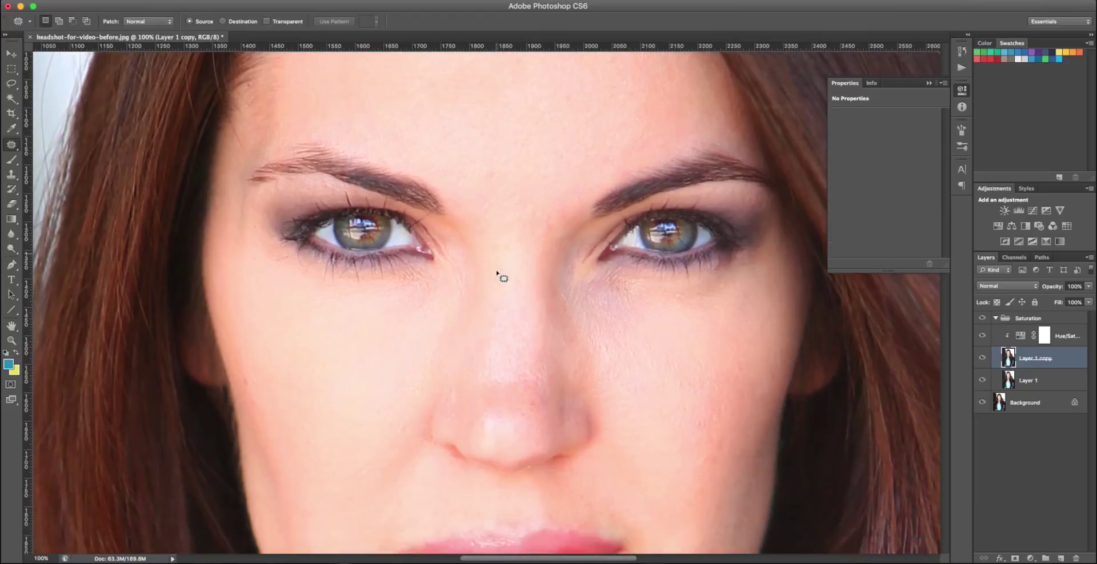
scroll(499, 275, down, 8)
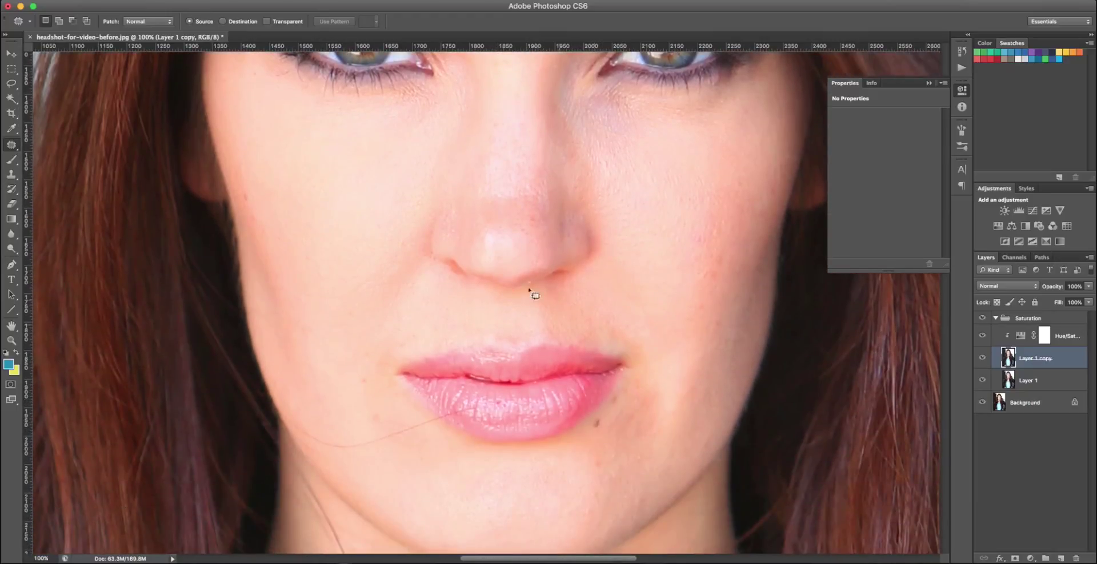
scroll(362, 316, down, 3)
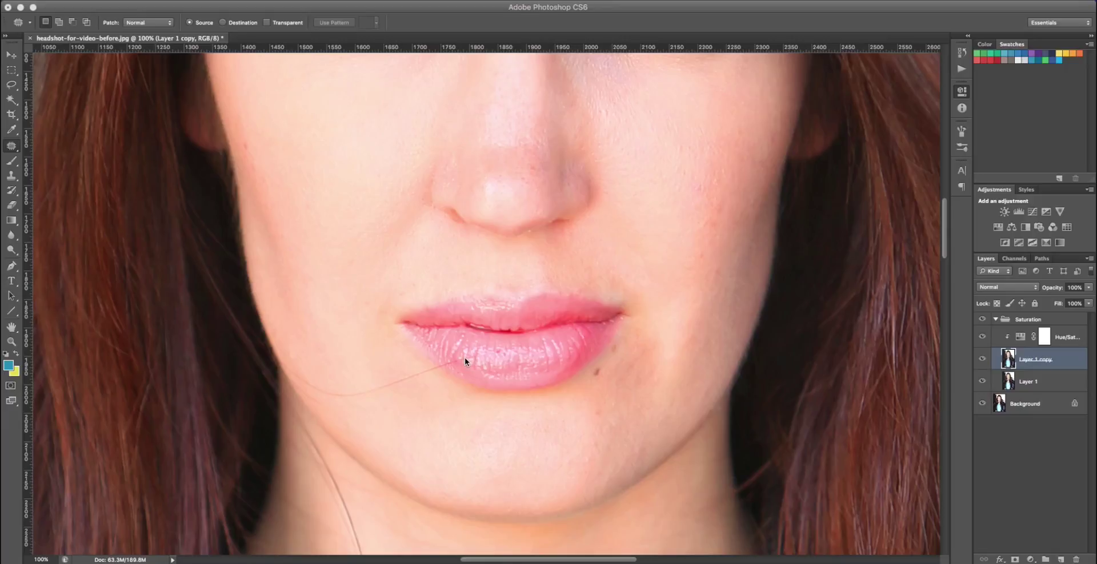
click(464, 359)
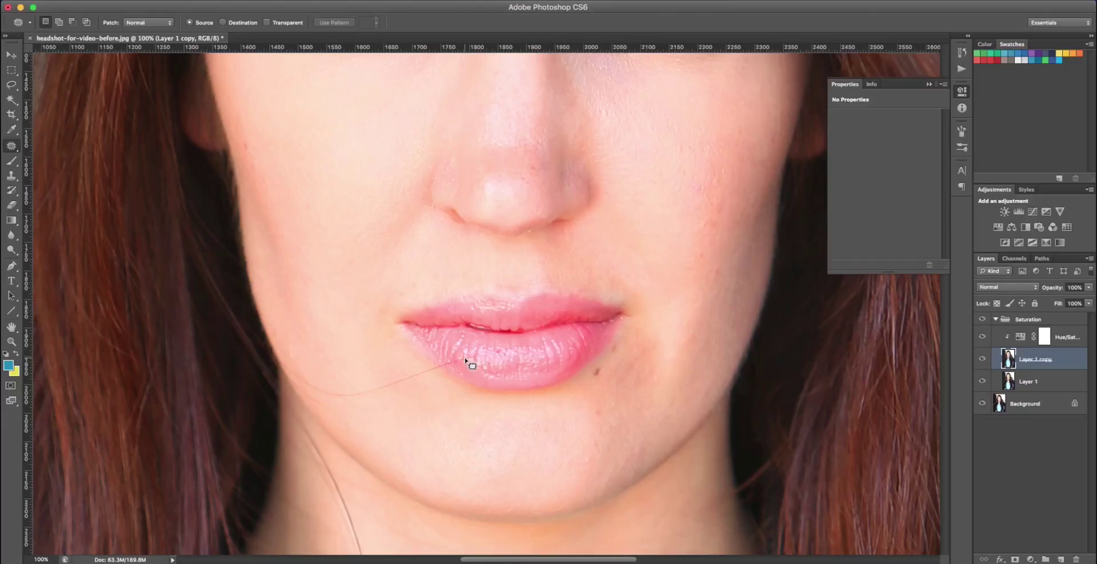
key(super+equal)
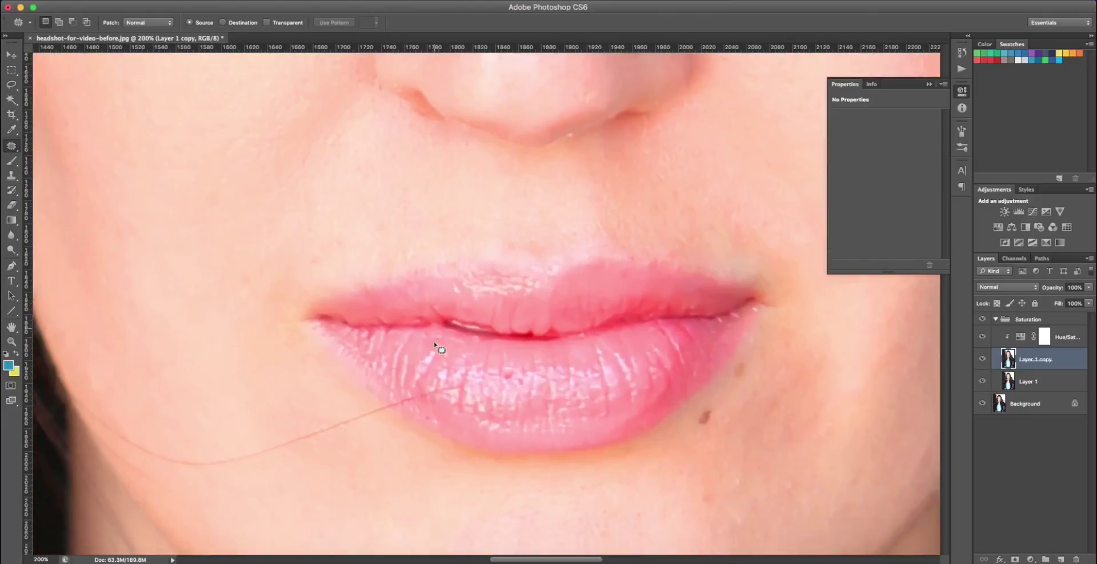
scroll(439, 349, down, 3)
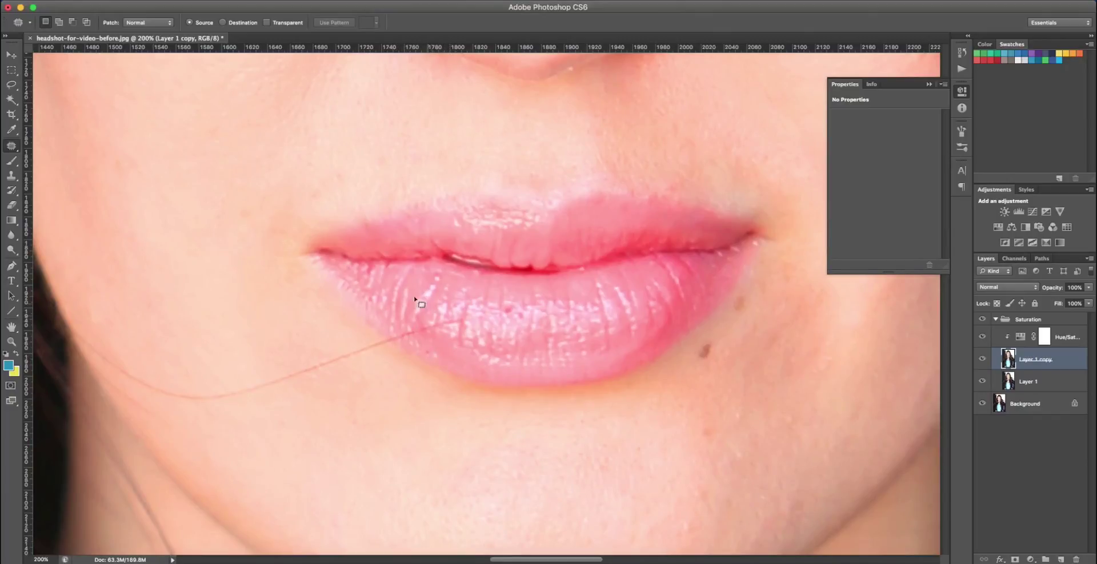
click(11, 177)
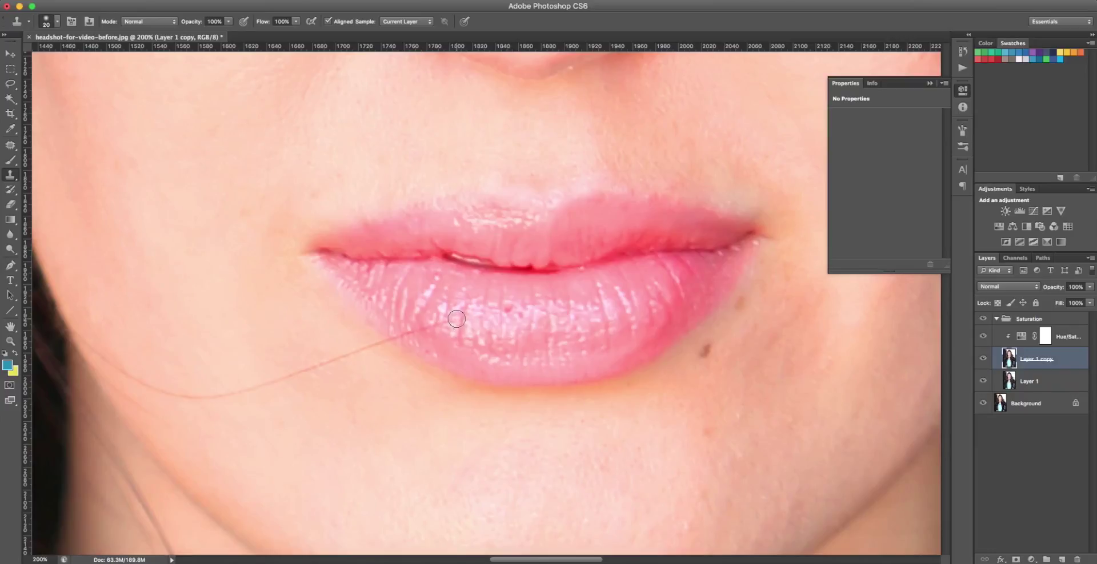
mouse_move(446, 335)
mouse_down()
mouse_move(432, 321)
mouse_move(403, 341)
mouse_move(426, 343)
mouse_up()
alt+click(444, 394)
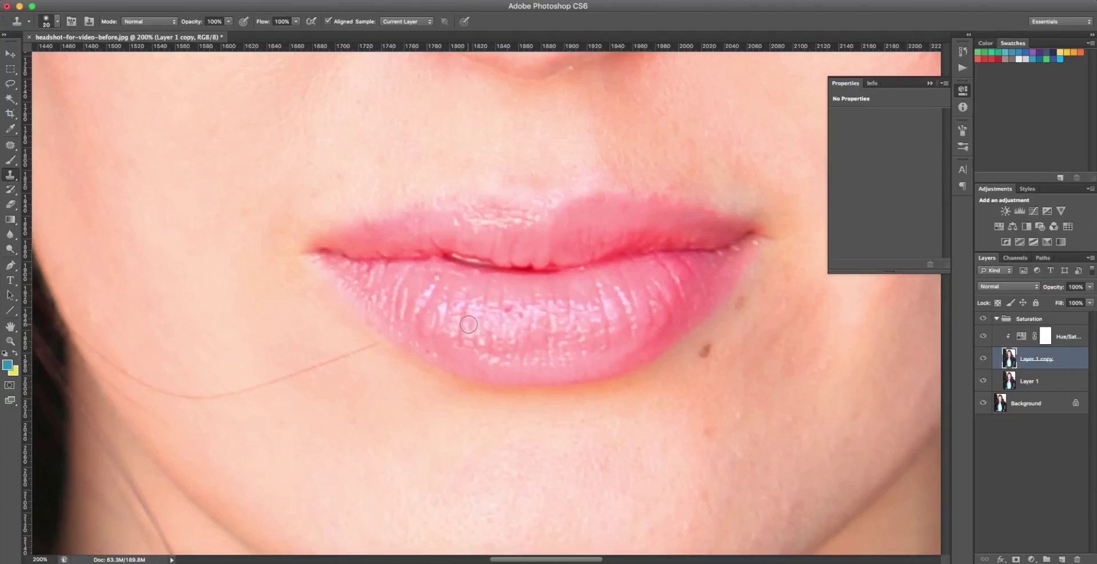
Remove the rest of the stray hair between the lip and the jawline with the Patch Tool.
click(11, 146)
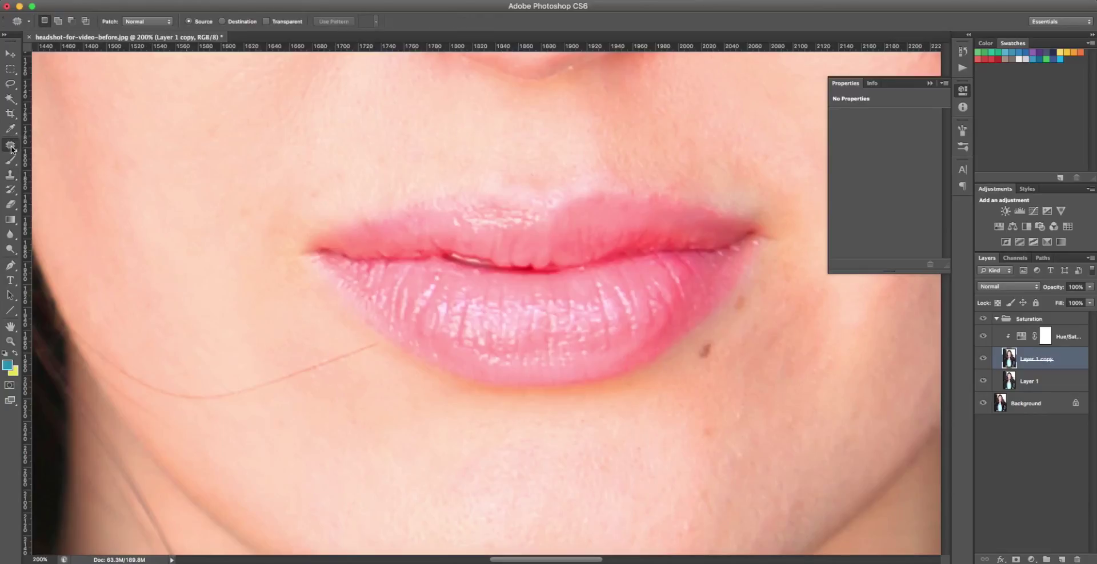
click(11, 147)
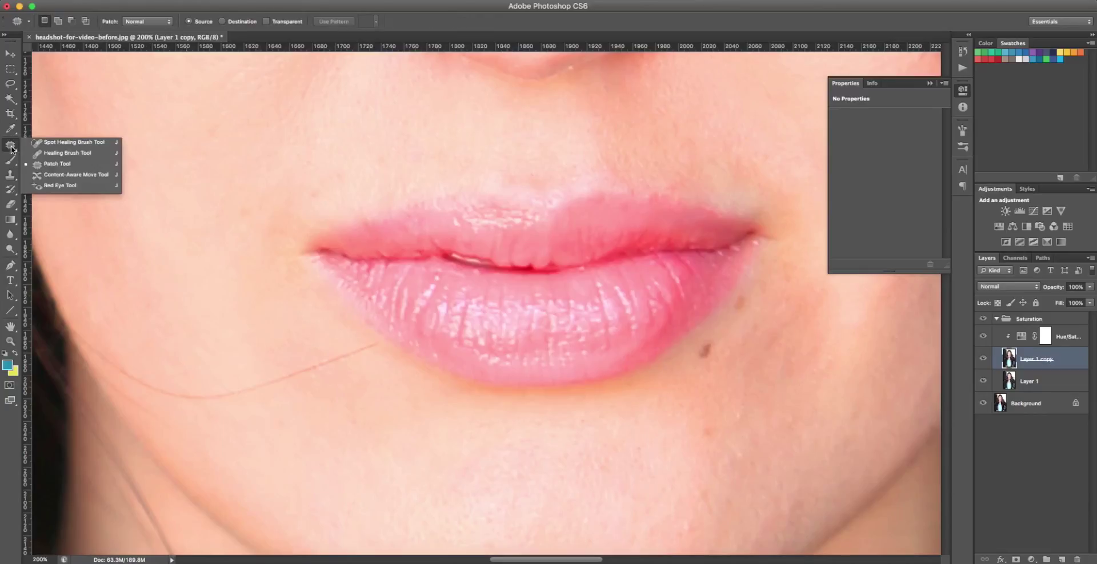
click(58, 164)
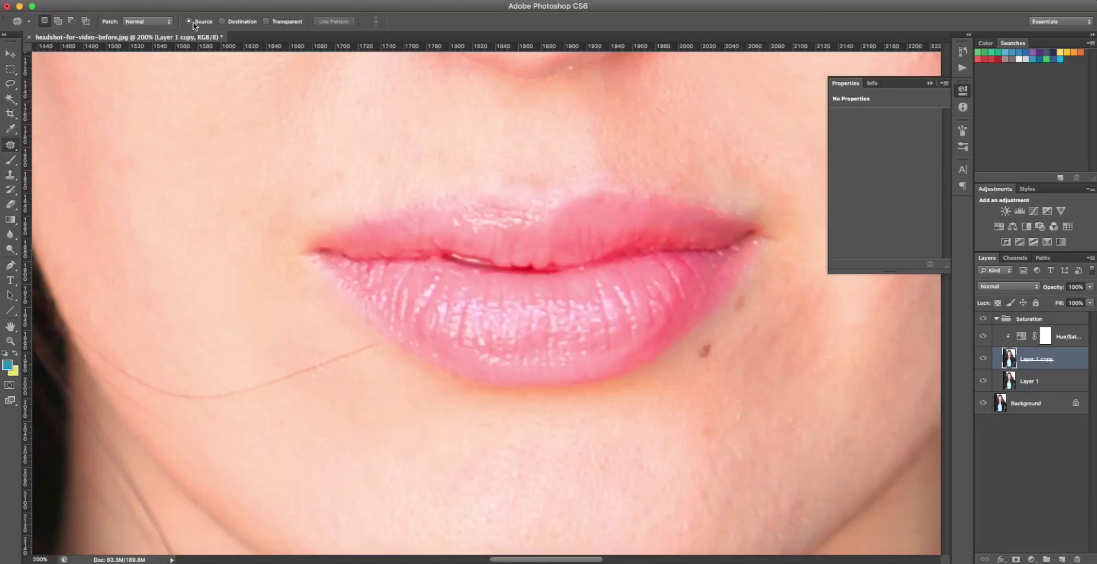
mouse_move(345, 330)
mouse_down()
mouse_move(349, 353)
mouse_move(377, 357)
mouse_move(371, 338)
mouse_move(324, 362)
mouse_move(323, 411)
mouse_up()
scroll(323, 411, left, 5)
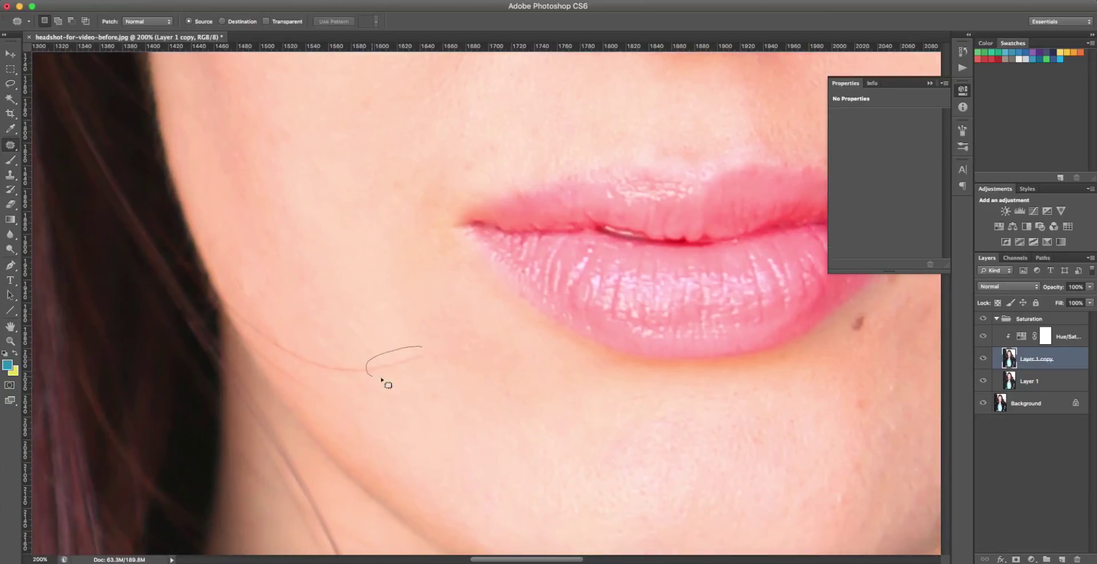
mouse_move(320, 349)
mouse_down()
mouse_move(298, 370)
mouse_move(287, 352)
mouse_move(301, 325)
mouse_up()
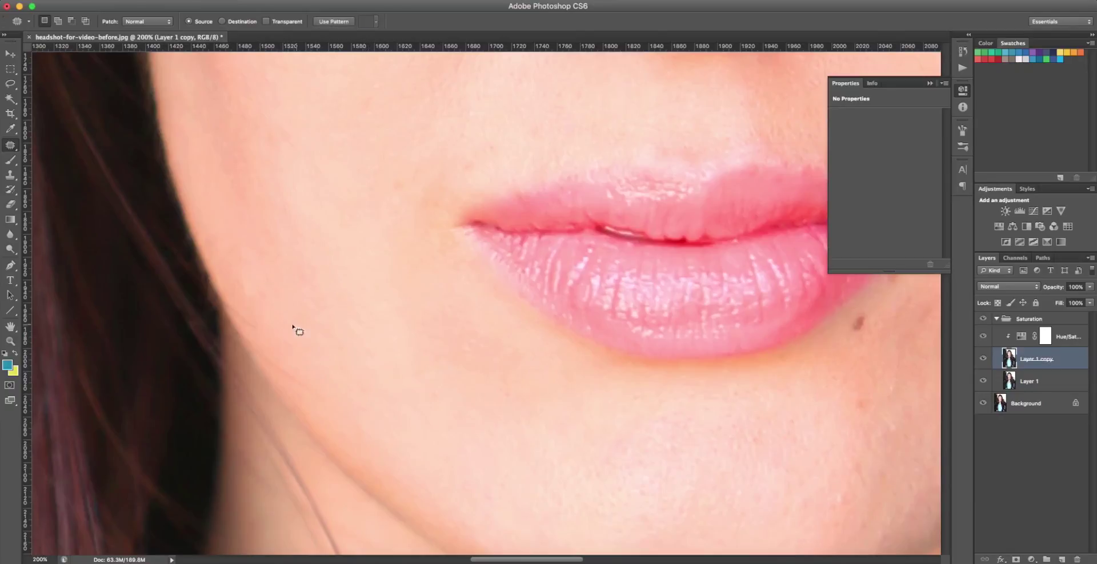
Remove the long stray hair running down the neck to the jacket collar with the Patch and Clone Stamp tools.
scroll(378, 382, down, 10)
mouse_move(735, 365)
mouse_down()
mouse_move(610, 372)
mouse_move(443, 341)
mouse_up()
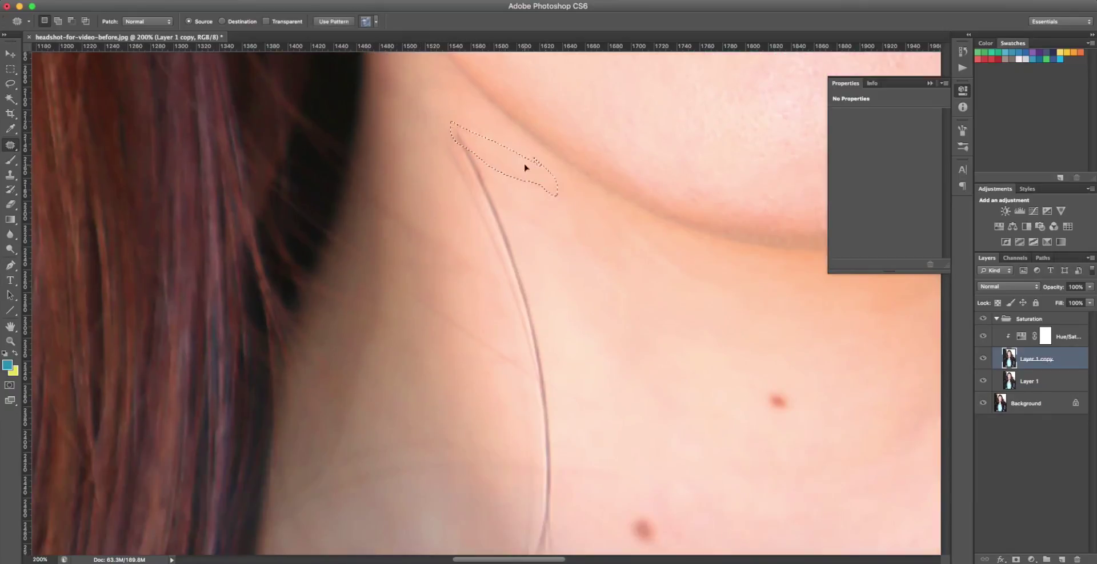
mouse_move(526, 167)
mouse_down()
mouse_move(512, 200)
mouse_move(543, 215)
mouse_up()
scroll(543, 215, down, 8)
drag(550, 291, 557, 313)
scroll(557, 313, down, 3)
key(s)
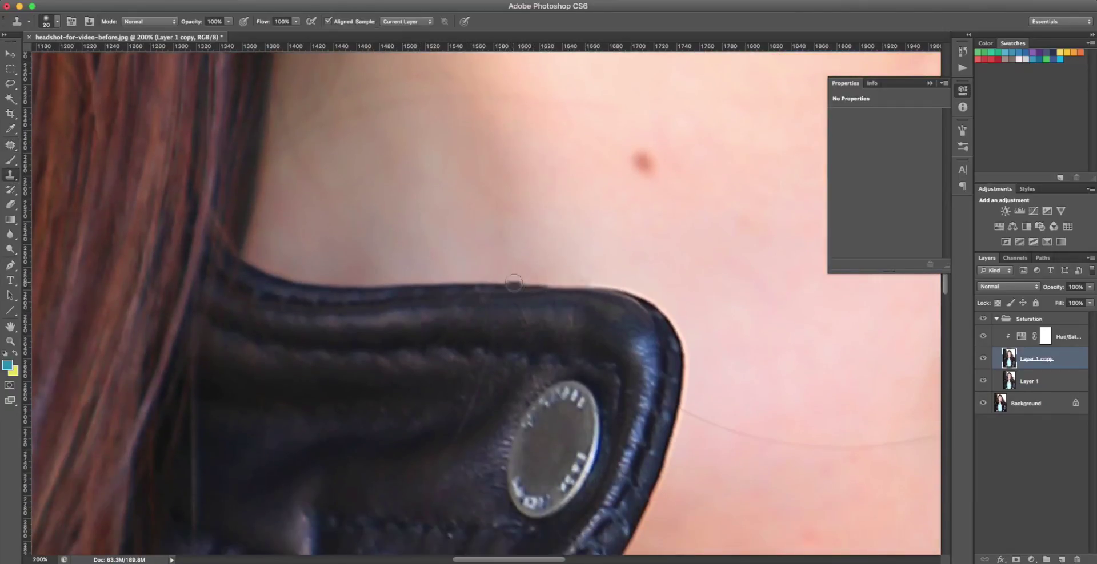
key(j)
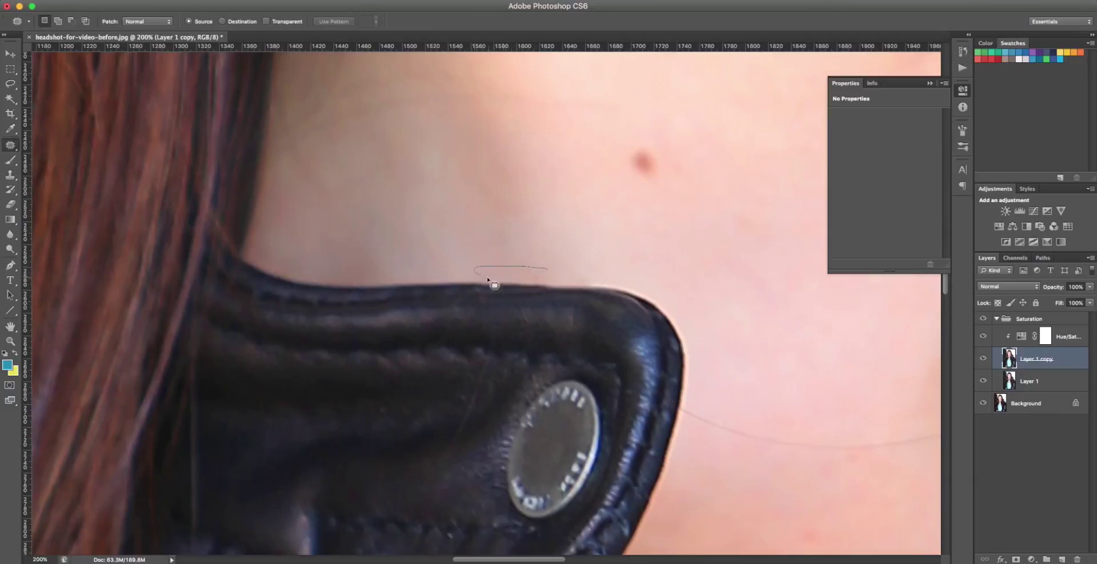
Patch the fine stray hair crossing the upper chest between the two jacket collar flaps, including its end at the collar edge.
scroll(421, 231, right, 10)
scroll(420, 231, down, 10)
drag(536, 314, 318, 250)
key(s)
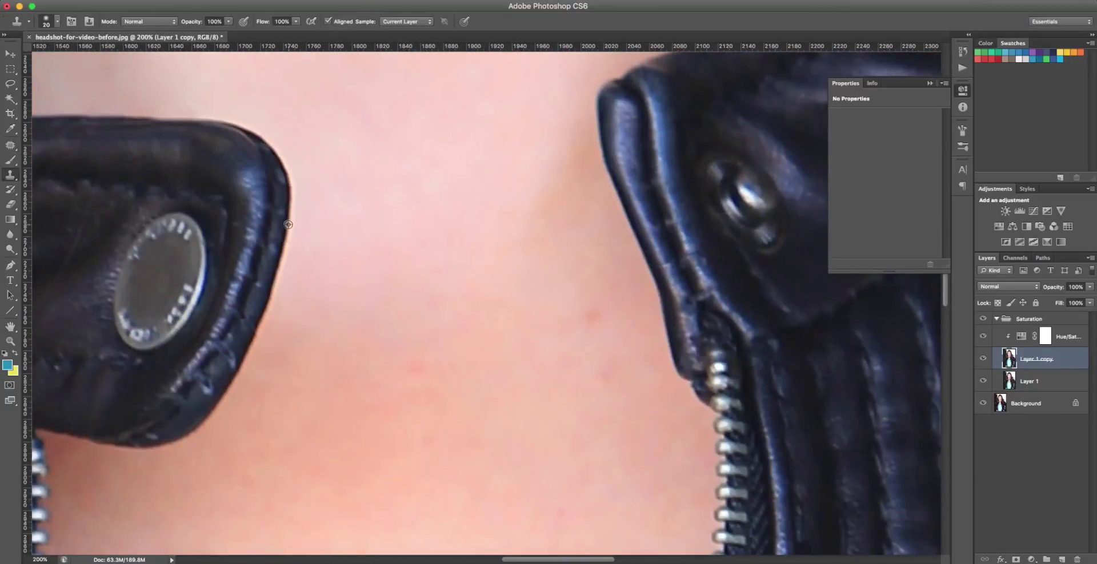
Patch the small flaws on the upper forehead near the hairline and on the outer cheek below the ear.
key(super+0)
scroll(407, 216, up, 3)
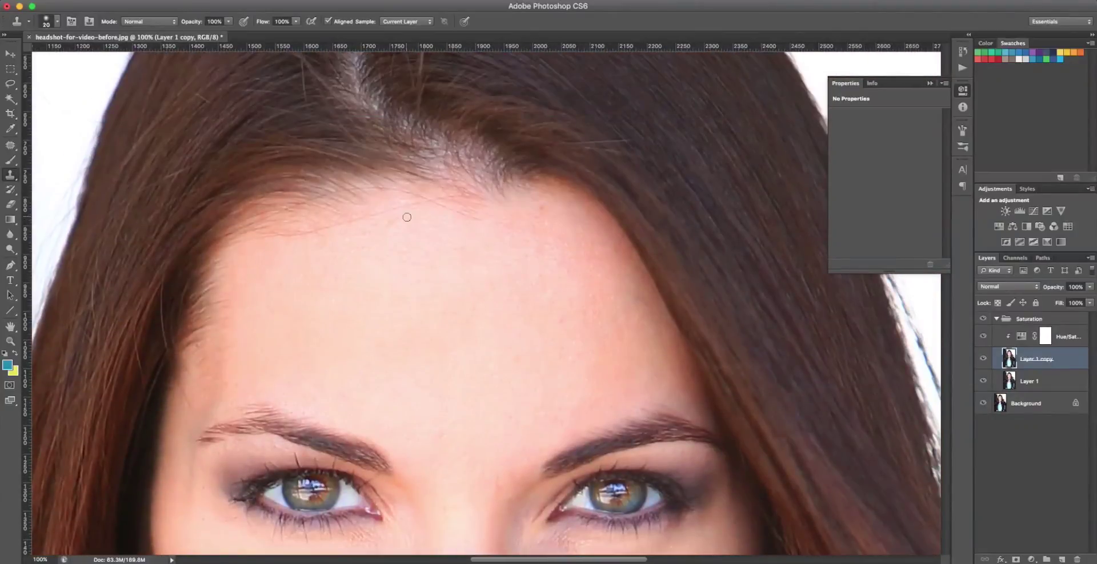
key(j)
scroll(318, 228, left, 5)
drag(691, 205, 678, 221)
key(super+0)
scroll(321, 286, up, 3)
click(320, 286)
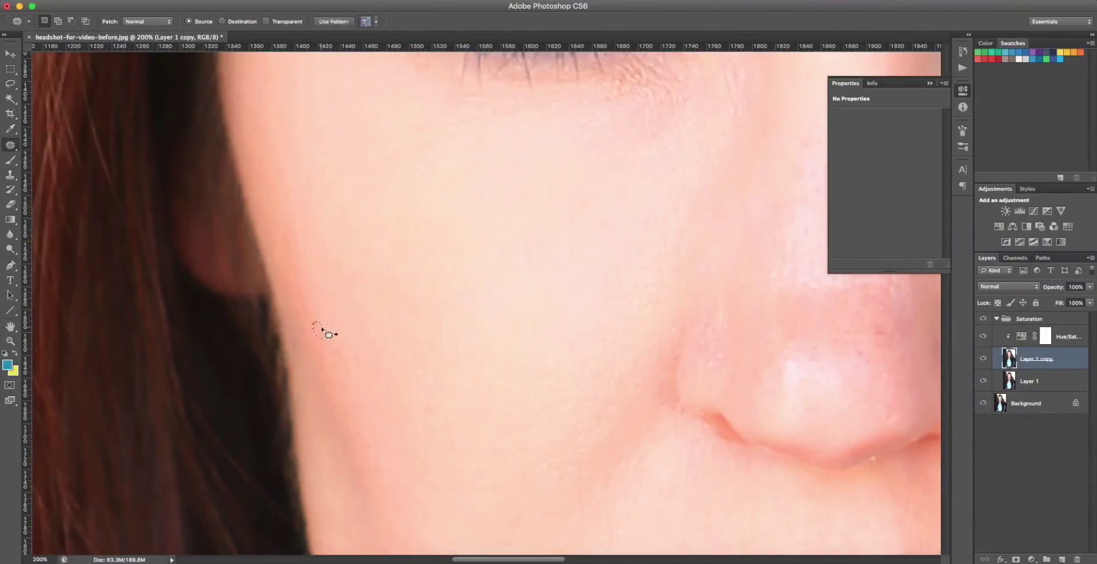
Patch the small red spot on the upper chest near the jacket zipper with clean skin and clear the selection.
scroll(428, 342, down, 10)
scroll(428, 342, right, 6)
scroll(592, 262, down, 15)
mouse_move(607, 298)
mouse_down()
mouse_move(600, 326)
mouse_move(594, 306)
mouse_up()
key(super+d)
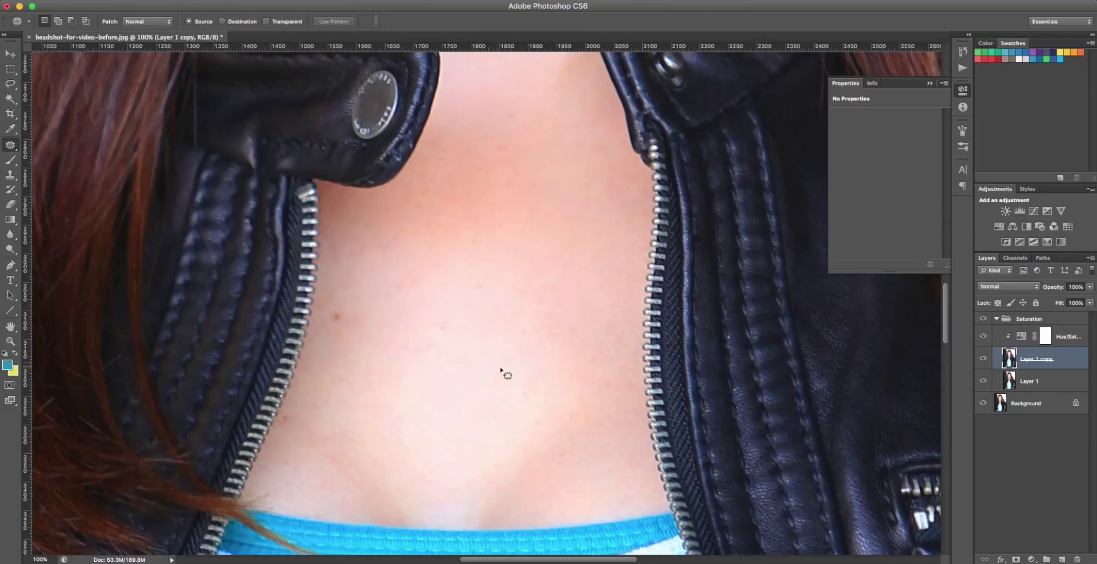
Examine the retouched chest, neck and face up close for remaining flaws, and review the whole portrait at a reduced size.
scroll(502, 372, up, 8)
scroll(502, 372, up, 1)
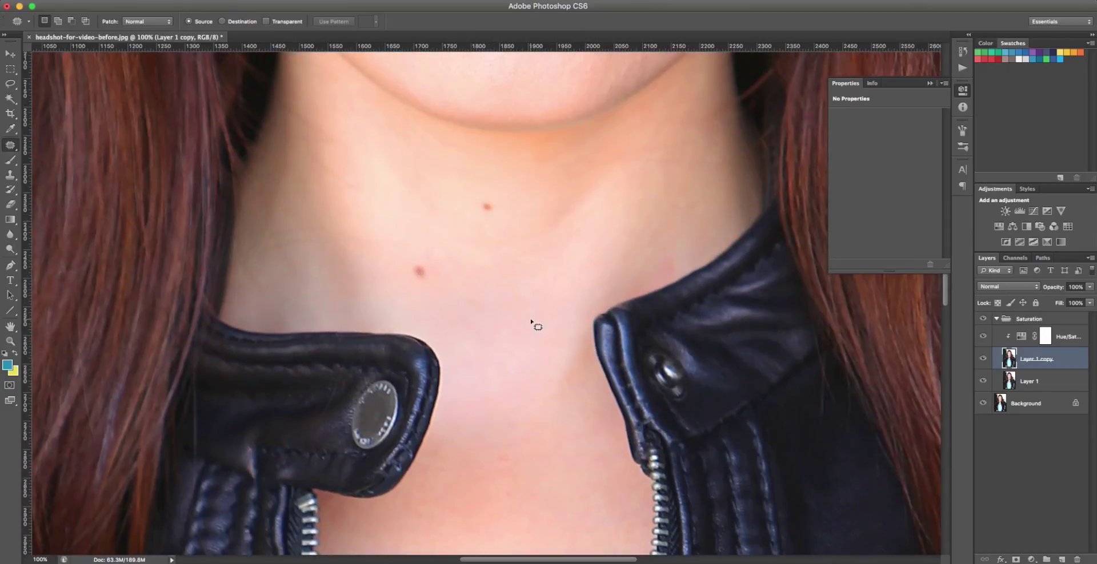
scroll(529, 360, up, 12)
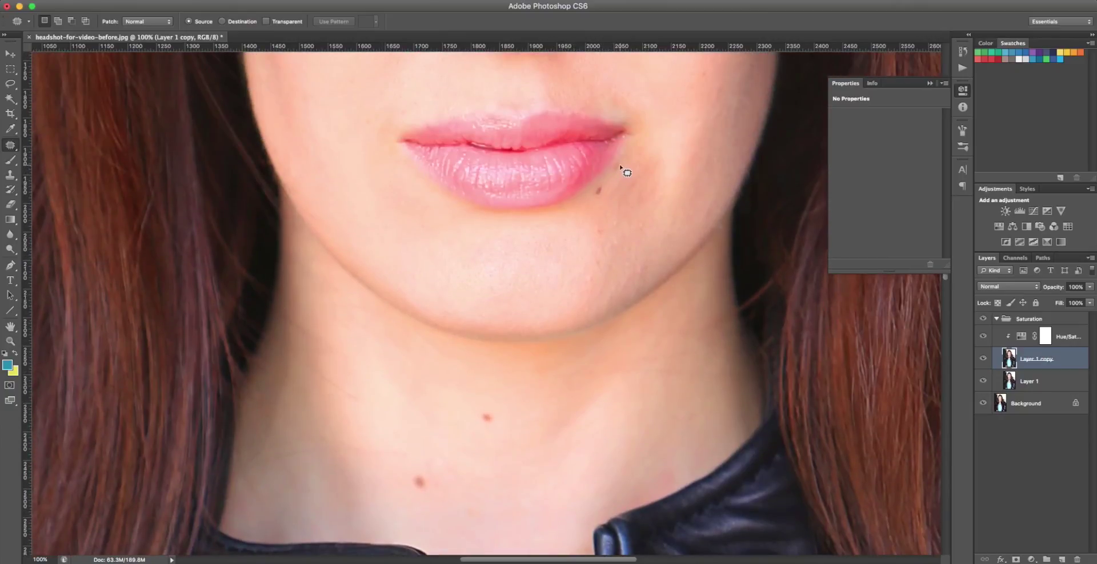
scroll(562, 389, up, 20)
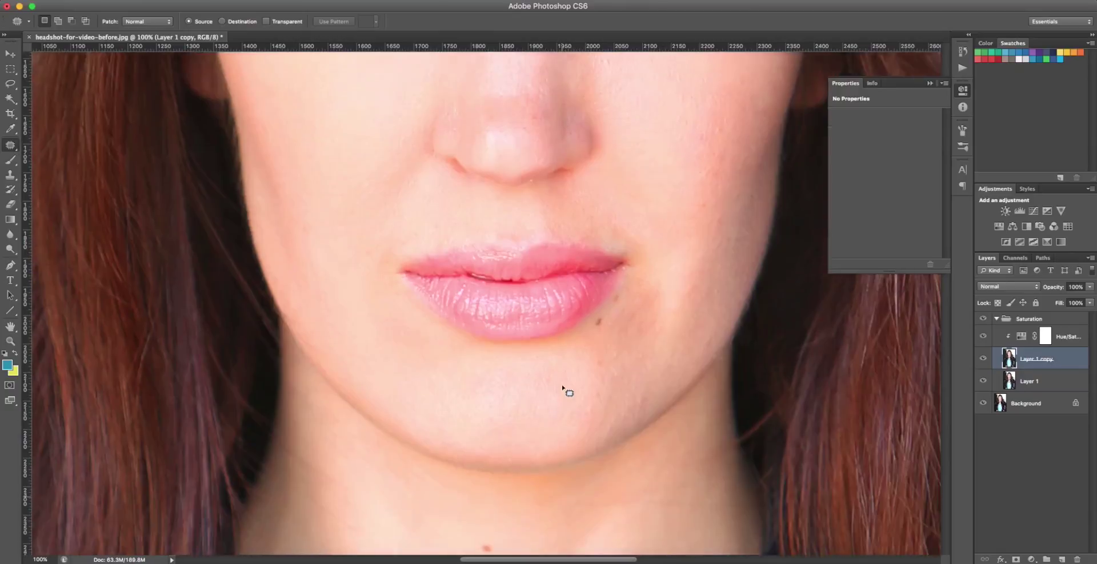
scroll(563, 390, down, 15)
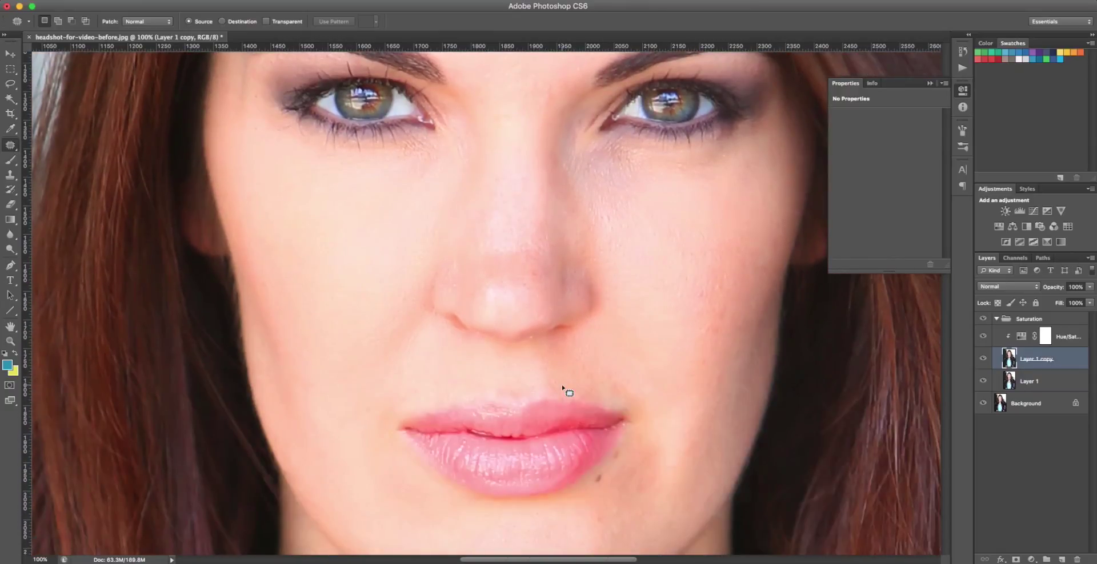
scroll(540, 361, down, 15)
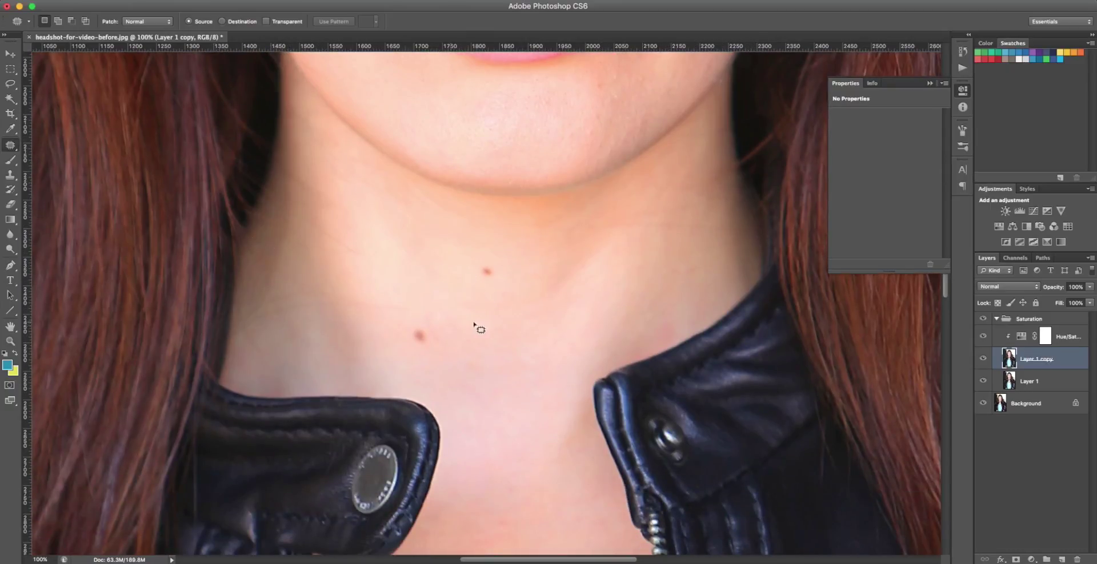
scroll(522, 326, down, 5)
scroll(520, 325, up, 8)
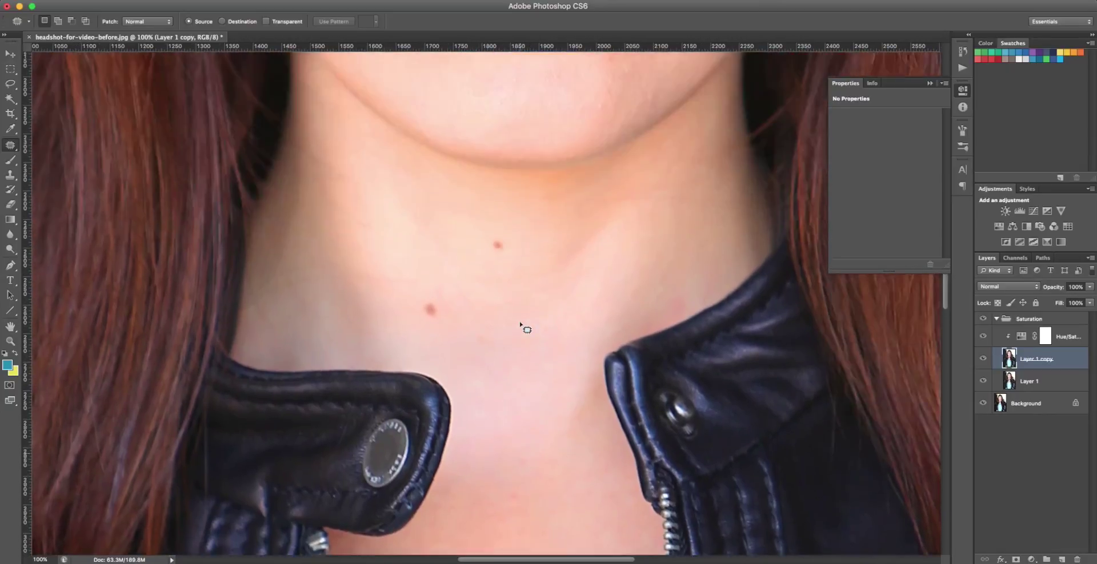
scroll(519, 325, up, 10)
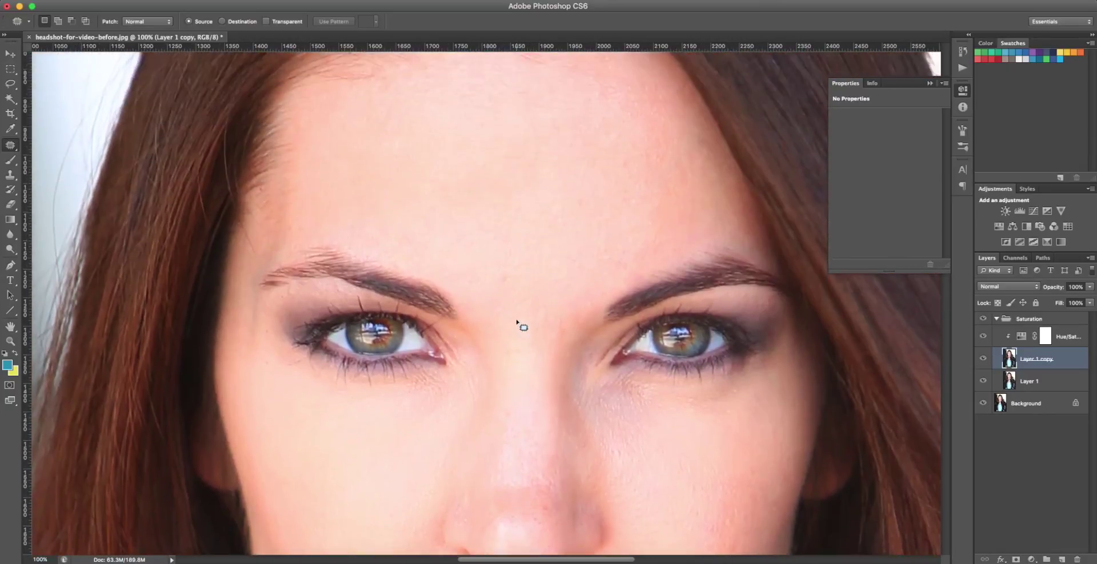
scroll(519, 325, down, 3)
alt+scroll(519, 325, down, 2)
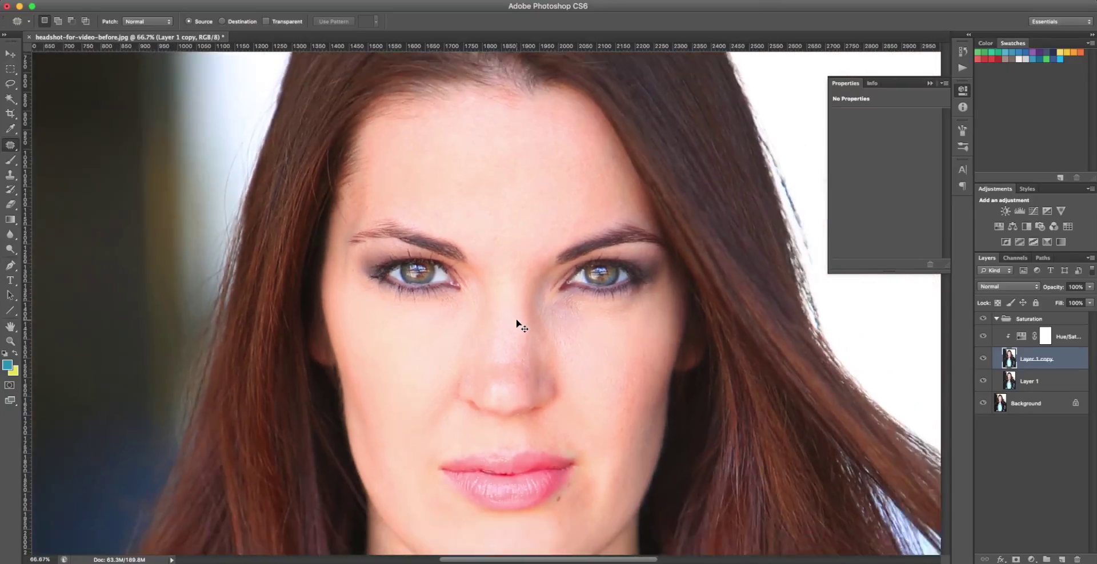
key(super+minus)
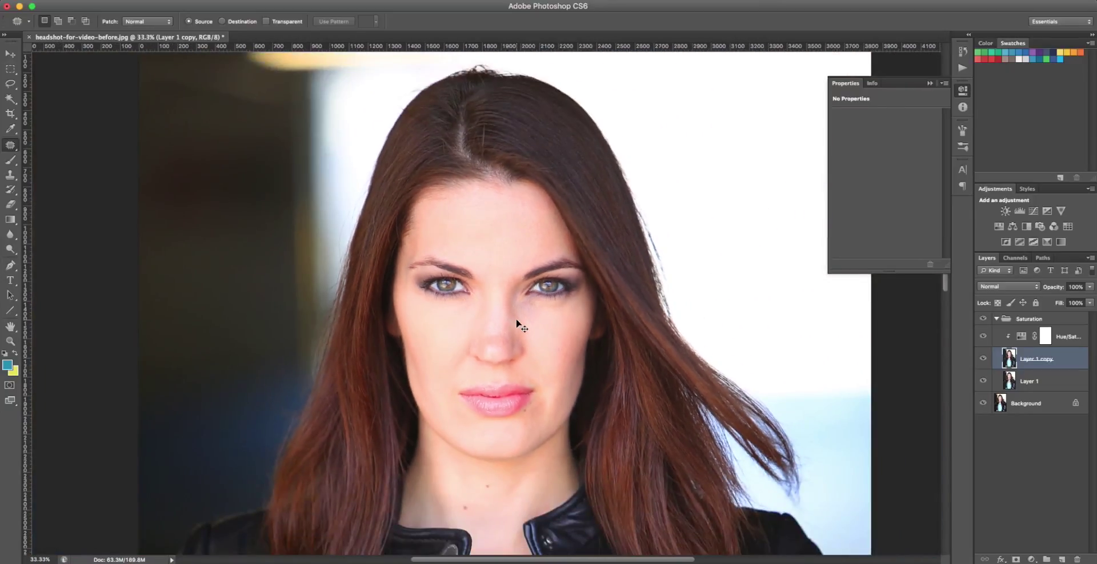
key(super+minus)
key(super+minus)
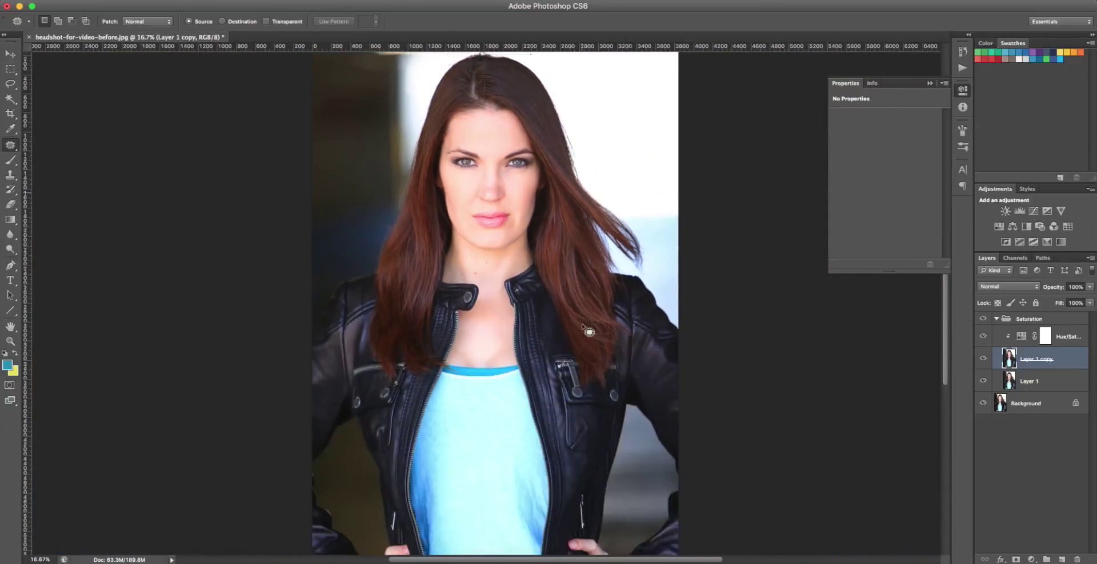
scroll(583, 326, down, 1)
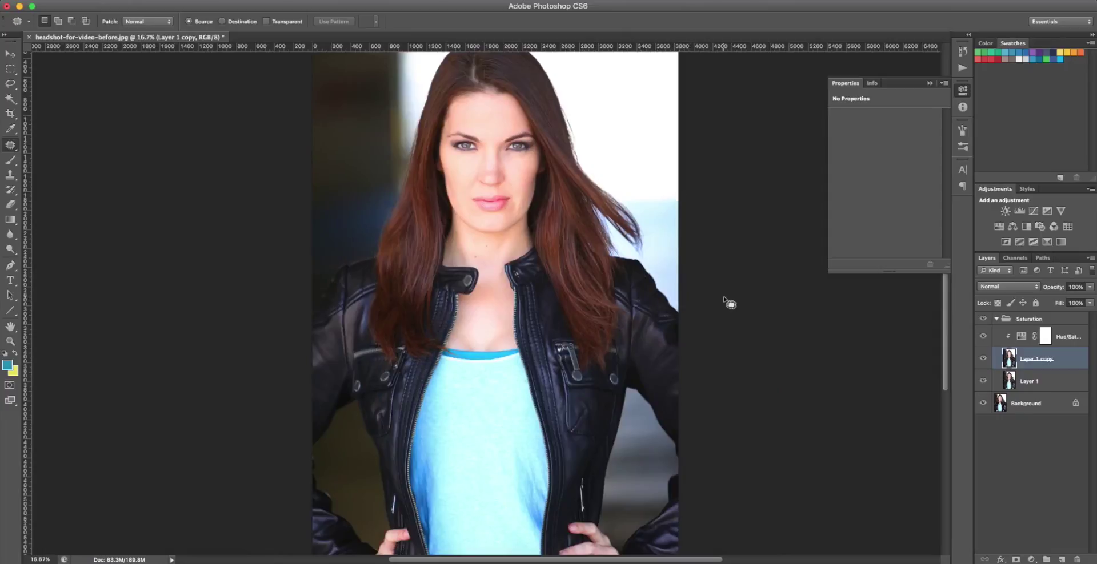
scroll(730, 304, up, 1)
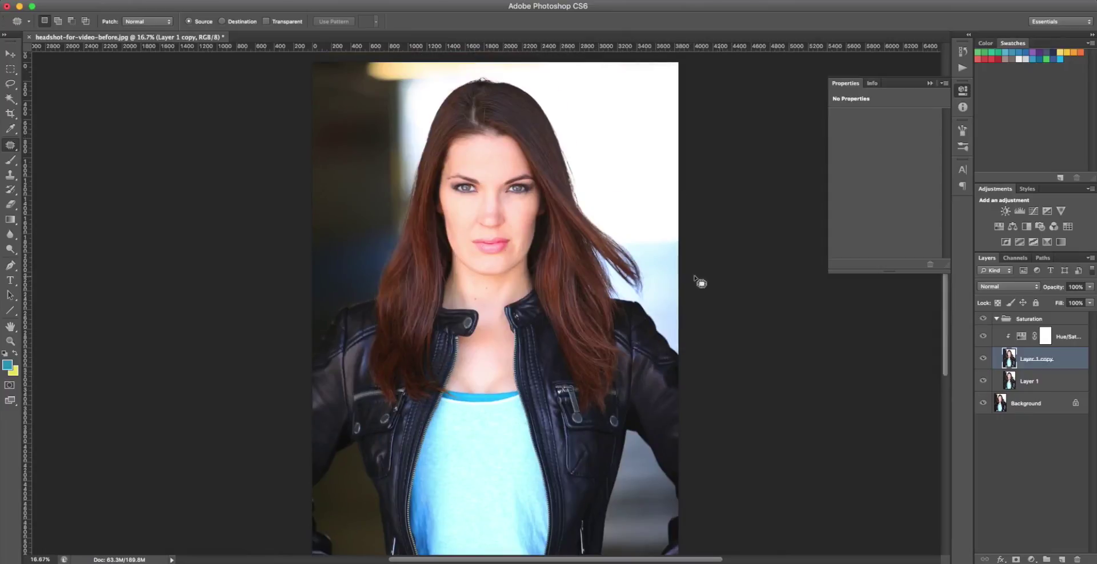
Draw a rectangular selection with a fixed ratio of 8 wide by 10 high around the head and upper body.
click(12, 70)
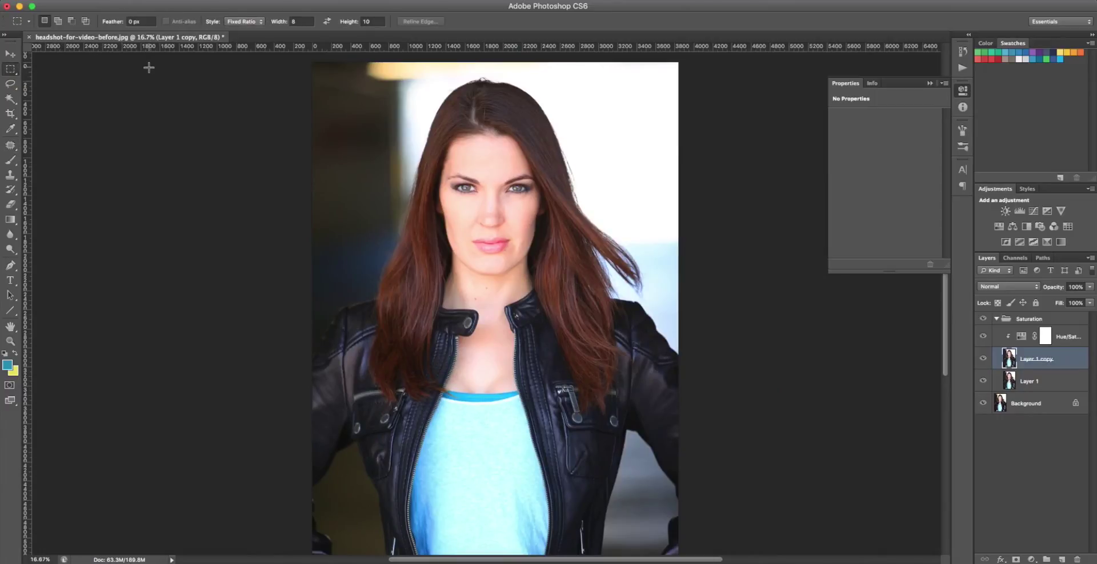
click(260, 23)
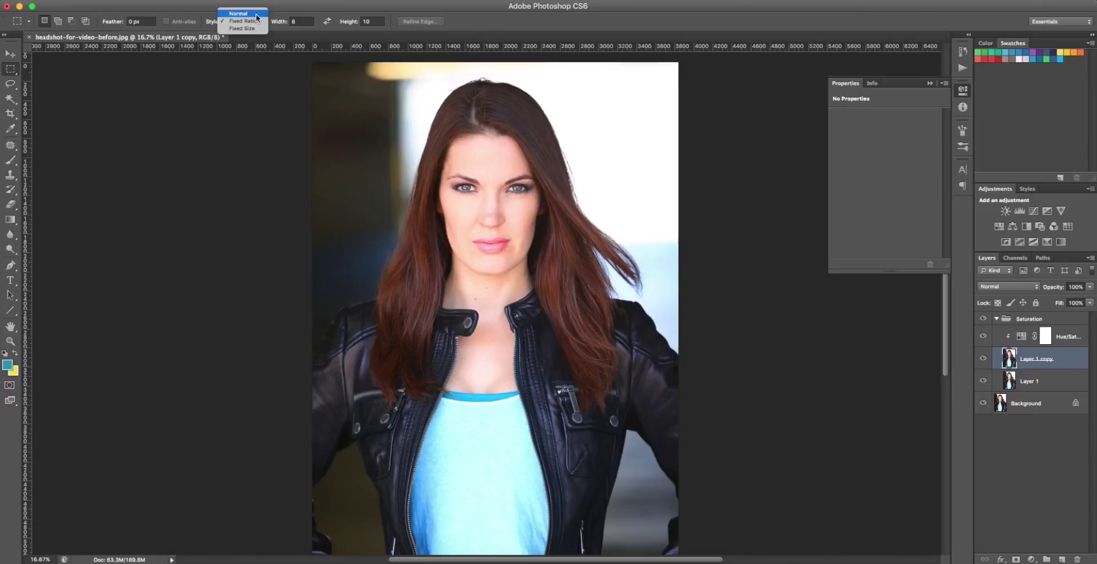
click(260, 25)
click(301, 22)
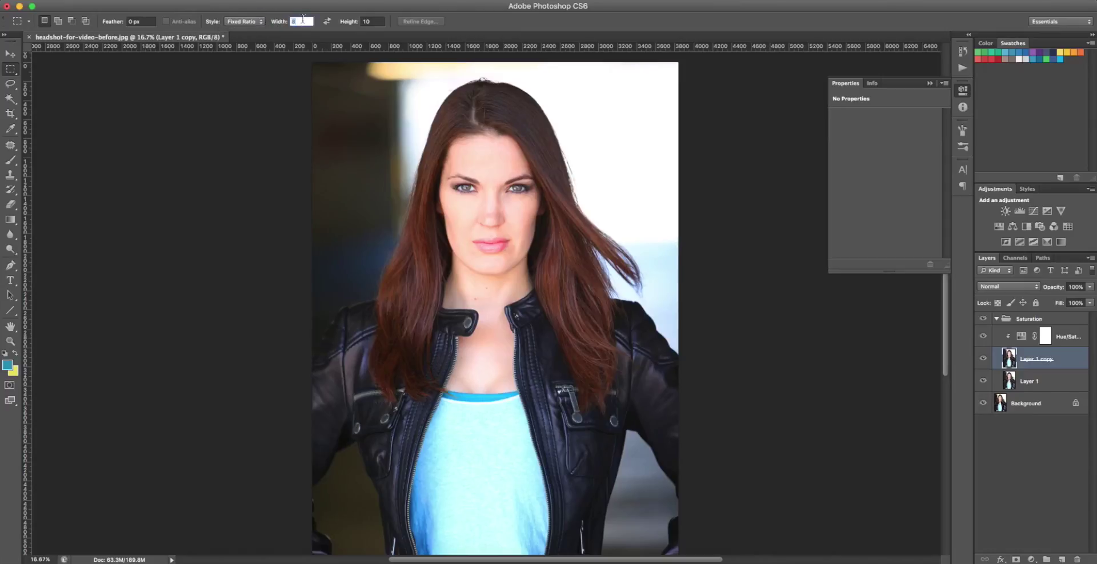
text(8)
click(368, 20)
drag(346, 110, 706, 490)
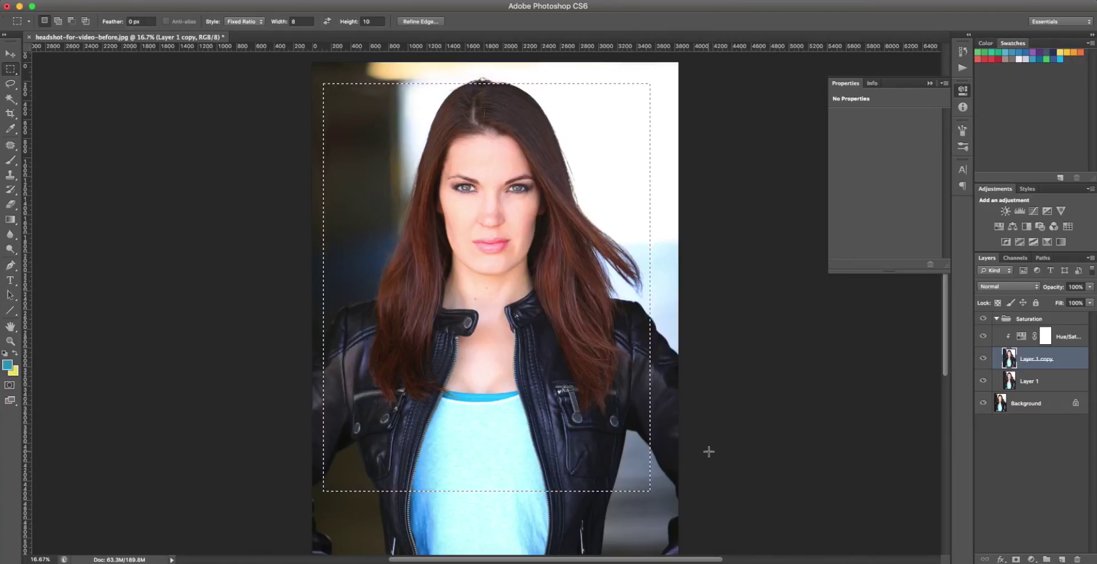
Redraw the 8 by 10 selection slightly tighter around the head and upper body, crop the image to it and check the framing.
click(143, 0)
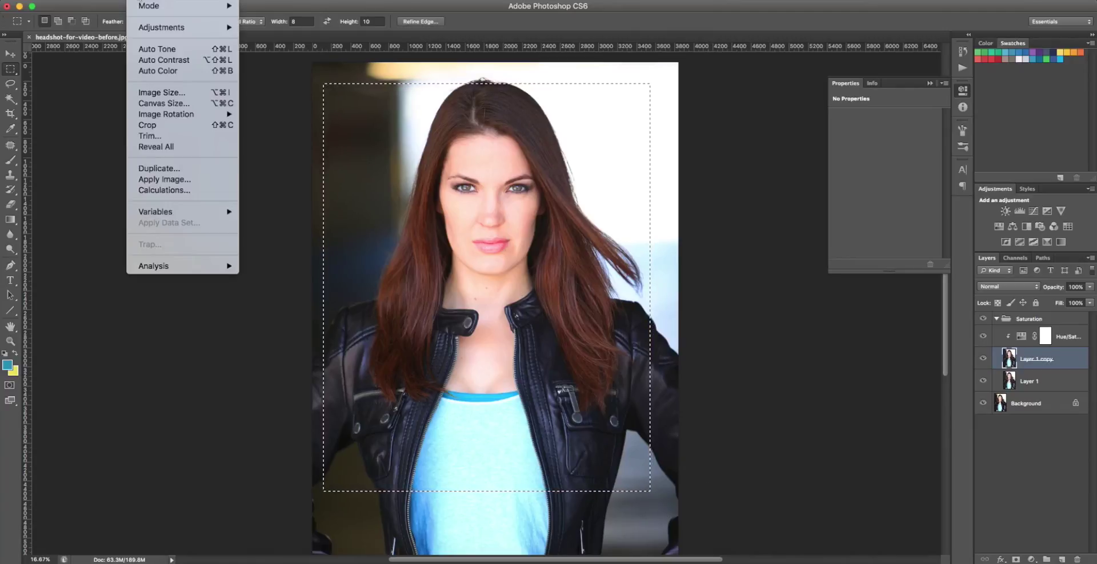
click(147, 125)
drag(348, 100, 655, 482)
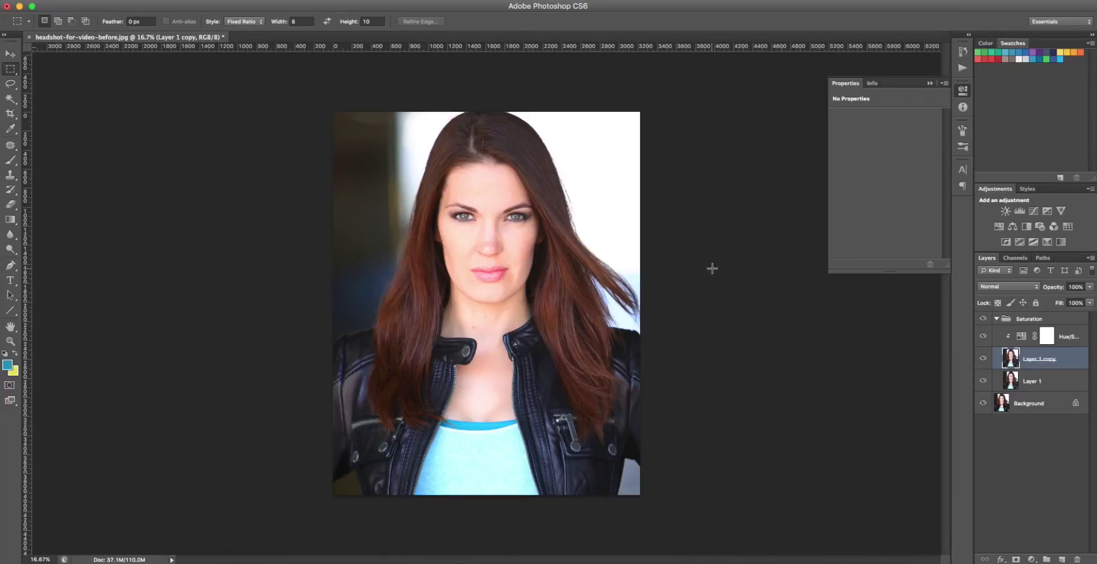
key(super+equal)
scroll(781, 257, up, 2)
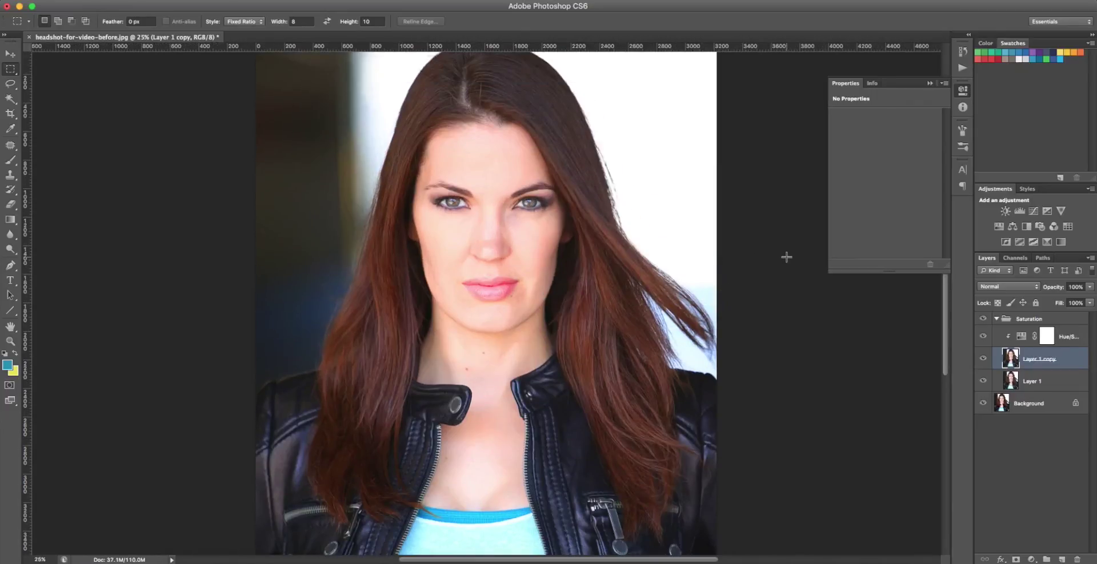
scroll(786, 257, down, 8)
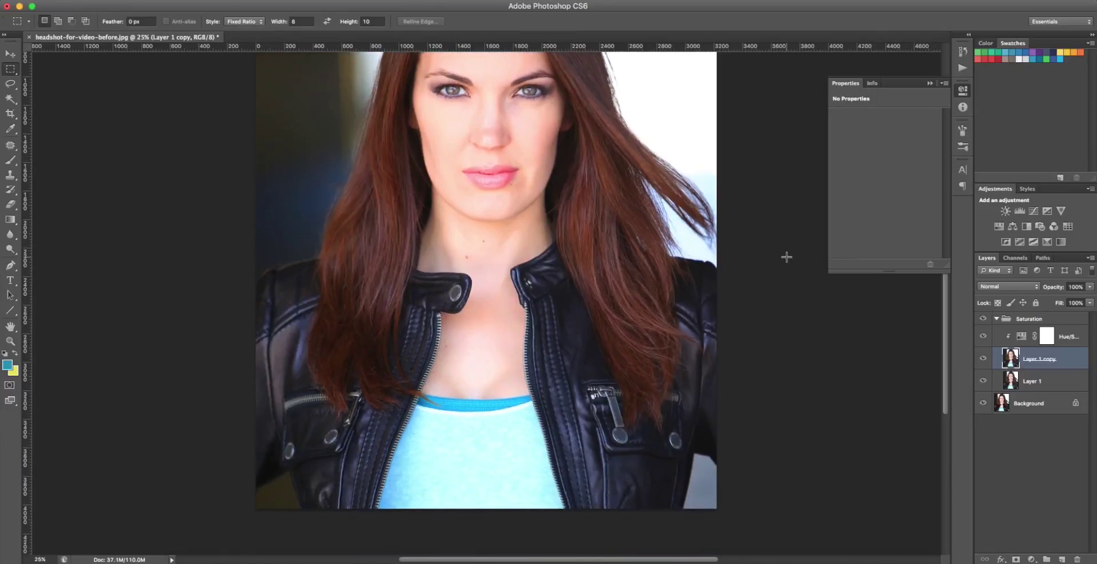